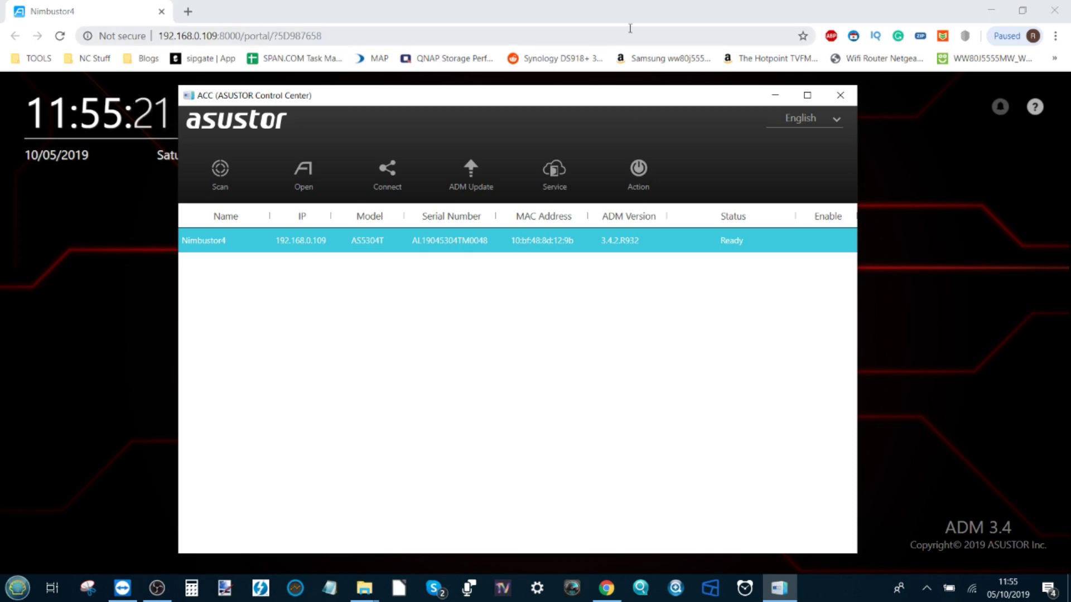
Bring the Nimbustor4 ADM 3.4 sign-in page to the front in the browser
{"action": "left_click", "coordinate": [644, 15]}
Sign in to Nimbustor4 with the administrator username and password, then zoom the portal to 90%
{"action": "left_click", "coordinate": [538, 352]}
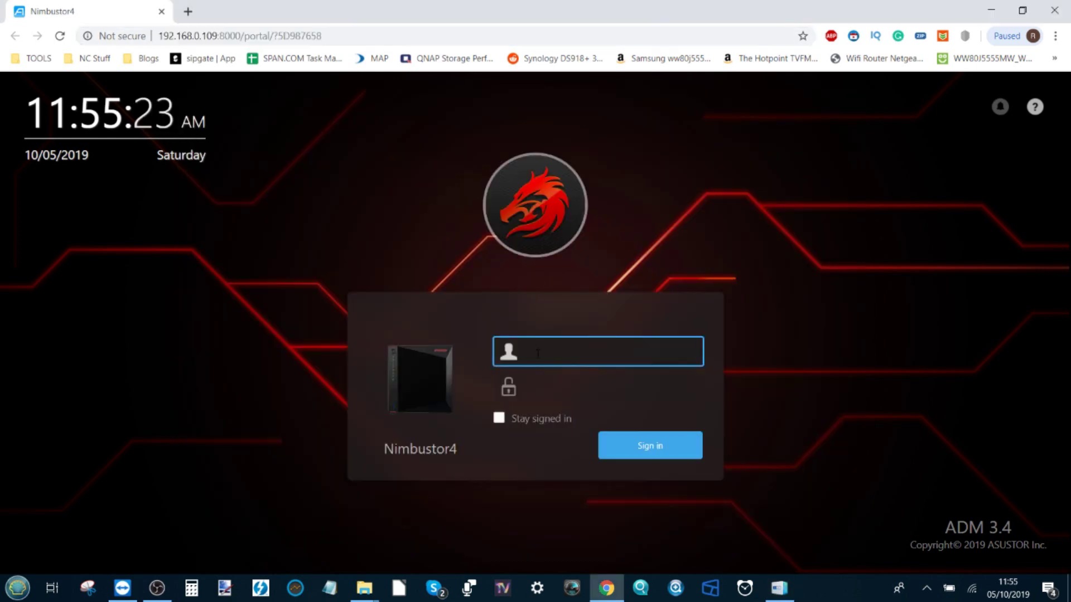
{"action": "type", "text": "admin"}
{"action": "key", "text": "Tab"}
{"action": "type", "text": "adm"}
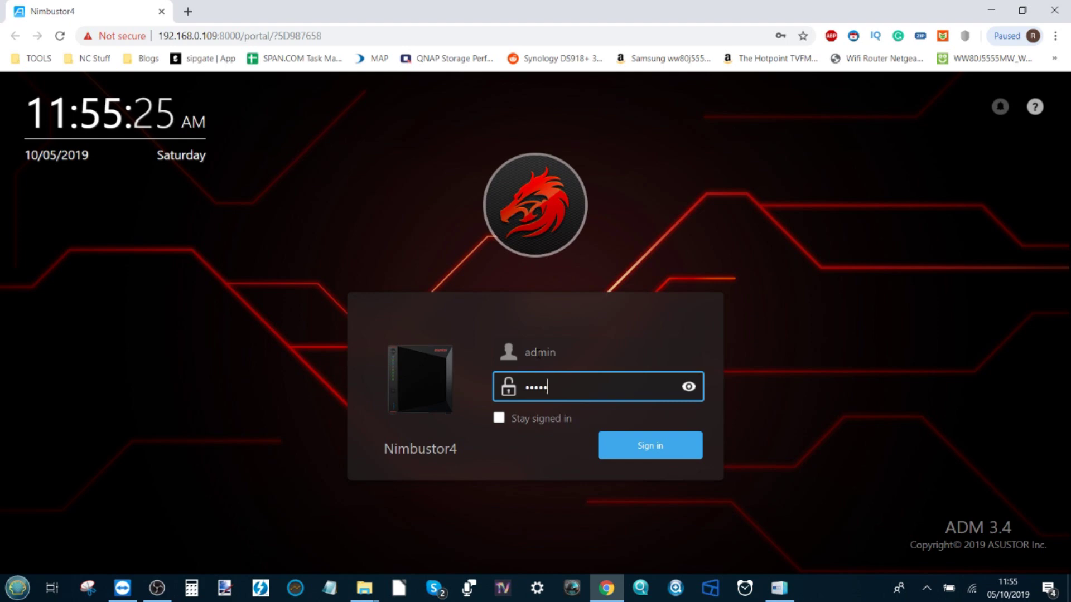
{"action": "type", "text": "in"}
{"action": "left_click", "coordinate": [632, 445]}
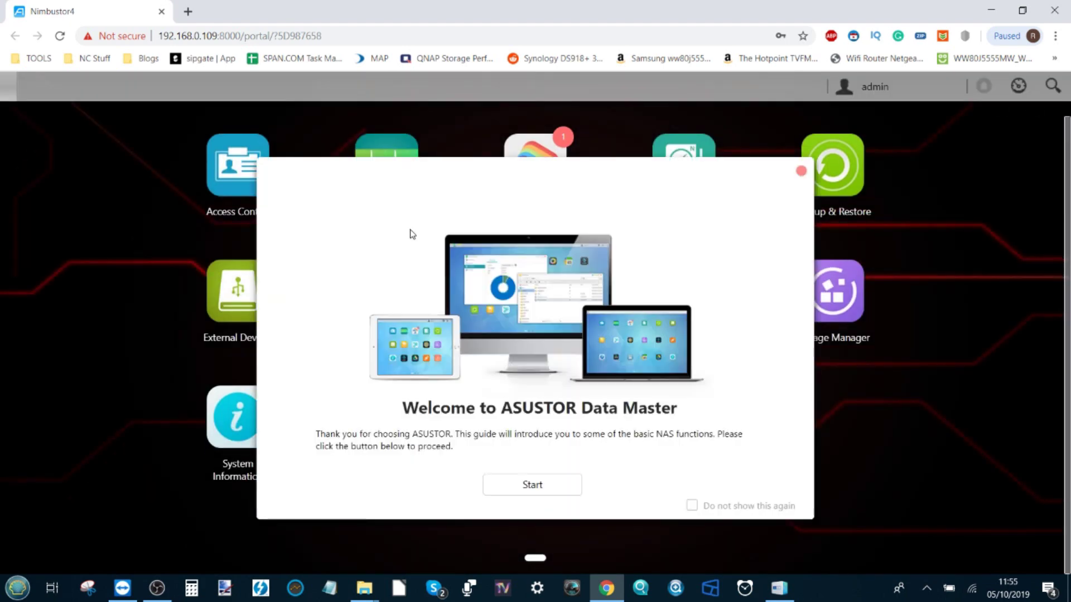
{"action": "key", "text": "ctrl+minus"}
{"action": "left_click", "coordinate": [720, 173]}
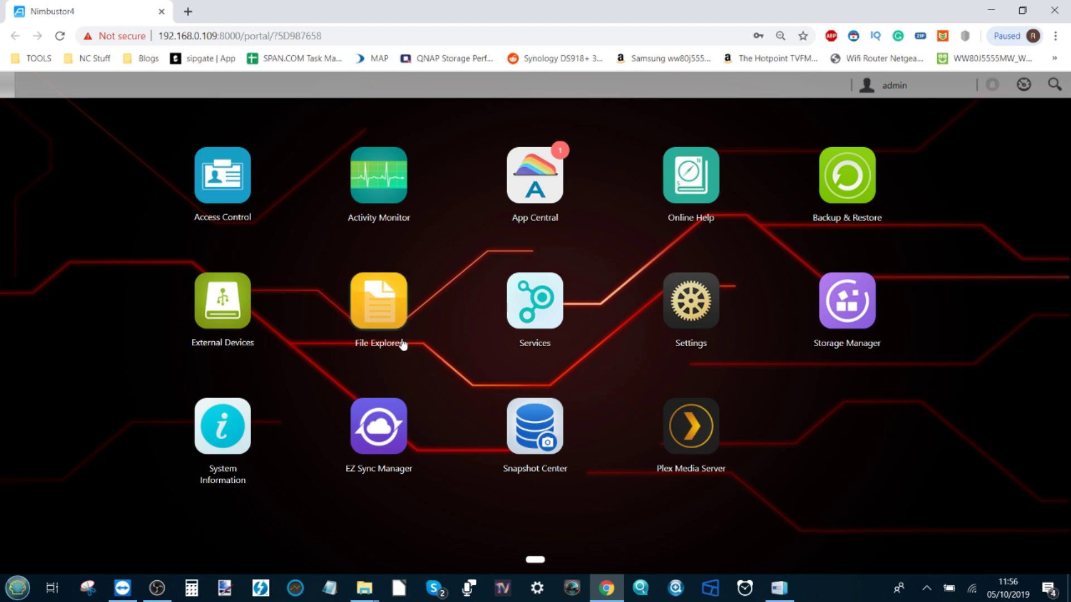
{"action": "left_click", "coordinate": [779, 588]}
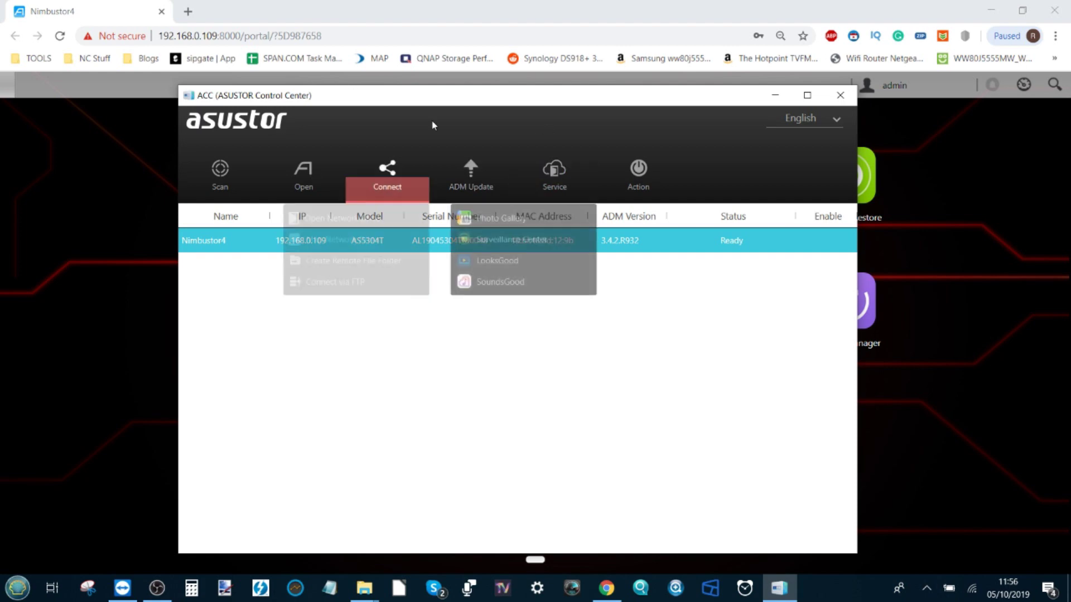
{"action": "mouse_move", "coordinate": [555, 173]}
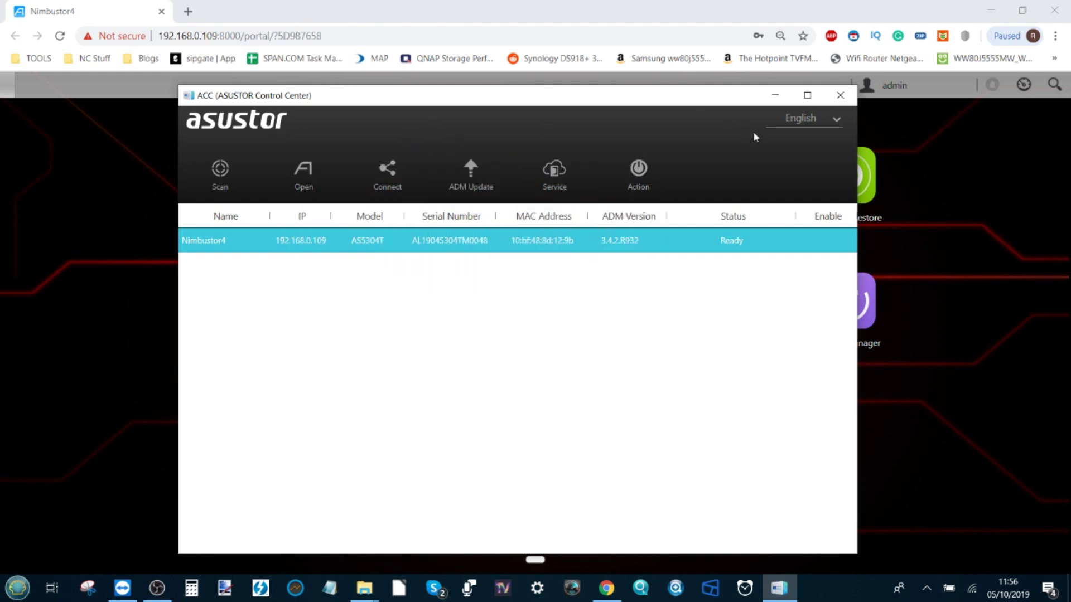
{"action": "mouse_move", "coordinate": [592, 187]}
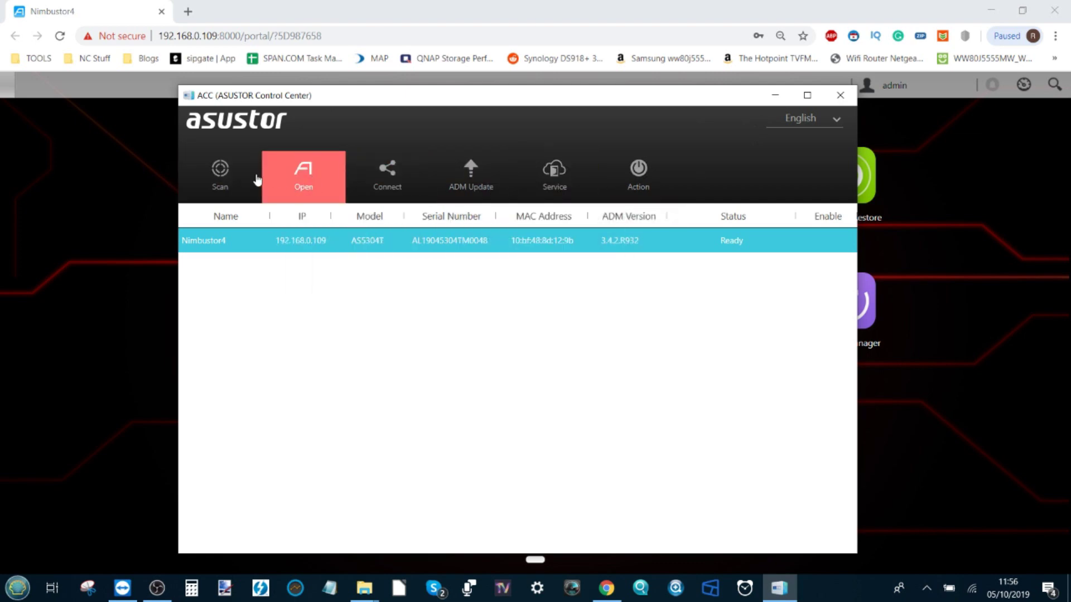
{"action": "mouse_move", "coordinate": [596, 98]}
{"action": "left_mouse_down"}
{"action": "mouse_move", "coordinate": [571, 79]}
{"action": "mouse_move", "coordinate": [681, 155]}
{"action": "mouse_move", "coordinate": [600, 90]}
{"action": "left_mouse_up"}
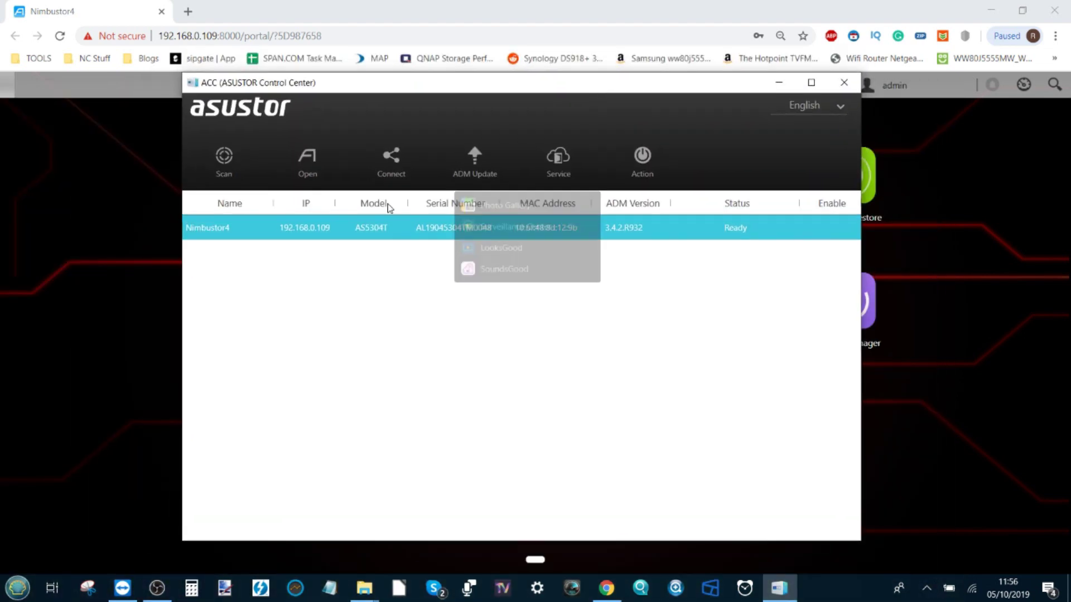
{"action": "mouse_move", "coordinate": [523, 163]}
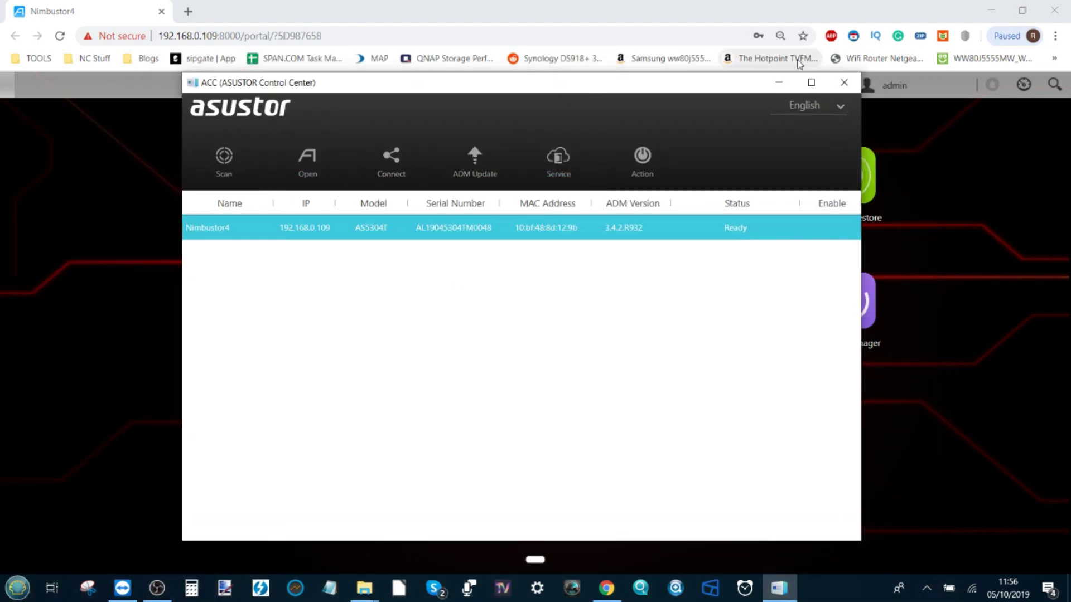
{"action": "left_click", "coordinate": [779, 84]}
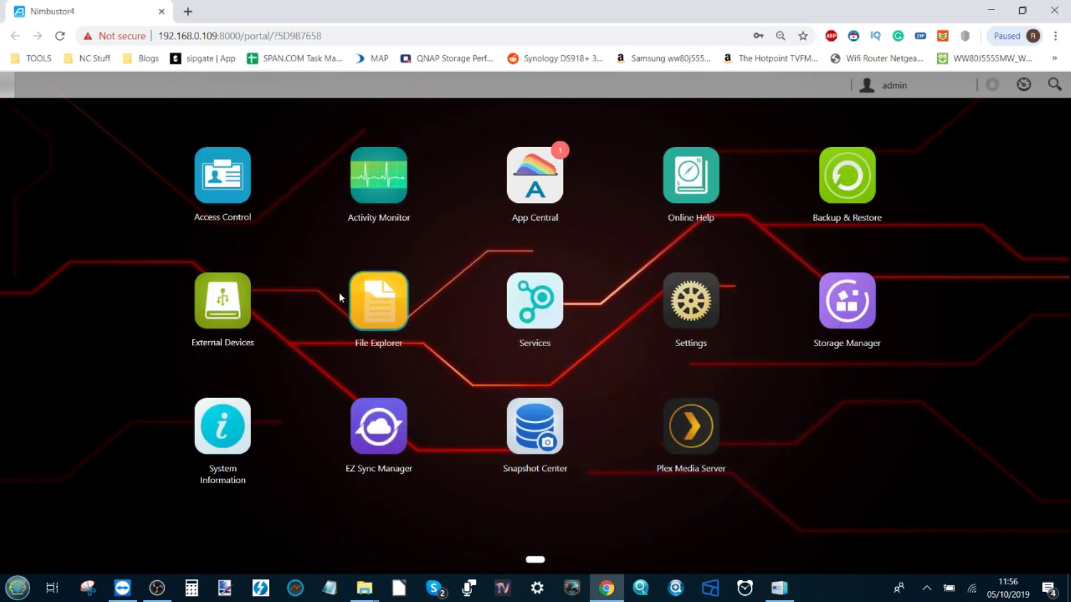
Open File Explorer on Home, shift its window left, and bring up Access Control's Shared Folders list
{"action": "left_click", "coordinate": [399, 307]}
{"action": "left_click_drag", "start_coordinate": [682, 178], "coordinate": [347, 329]}
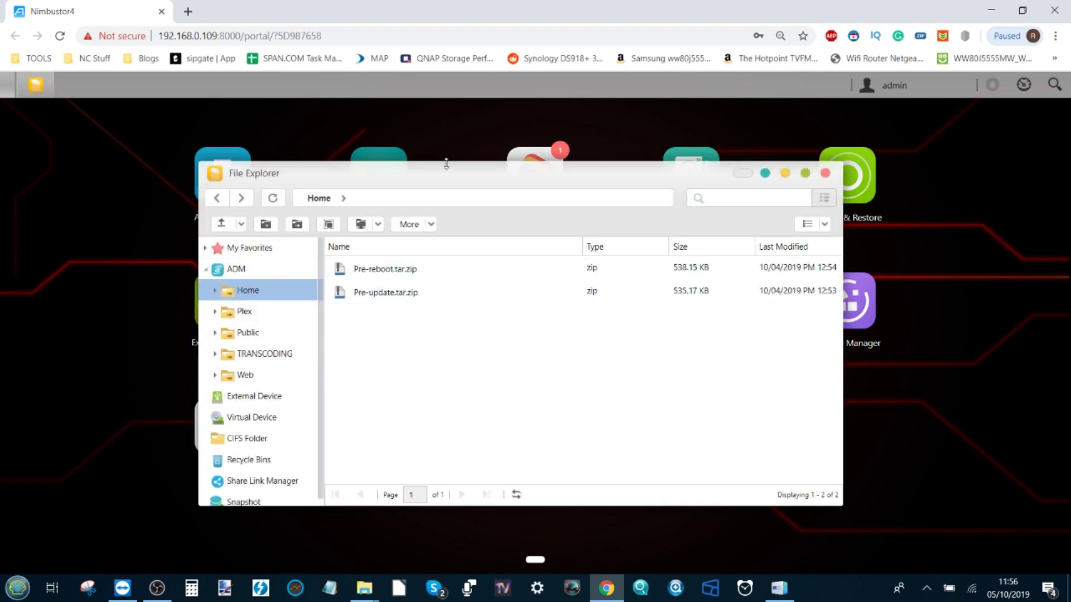
{"action": "mouse_move", "coordinate": [446, 166]}
{"action": "left_mouse_down"}
{"action": "mouse_move", "coordinate": [457, 226]}
{"action": "mouse_move", "coordinate": [431, 167]}
{"action": "left_mouse_up"}
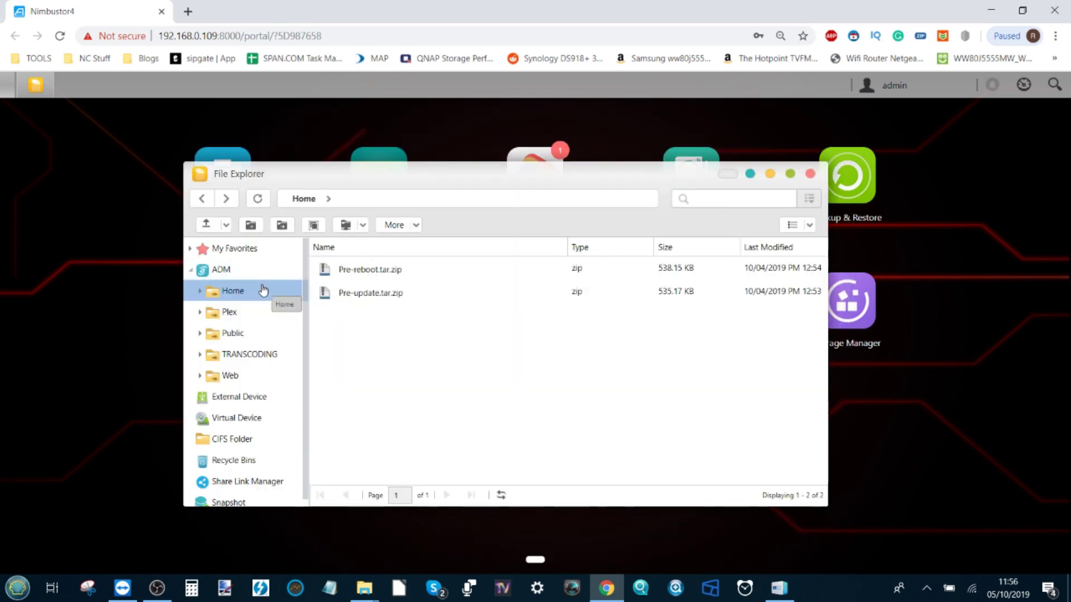
{"action": "left_click", "coordinate": [282, 226]}
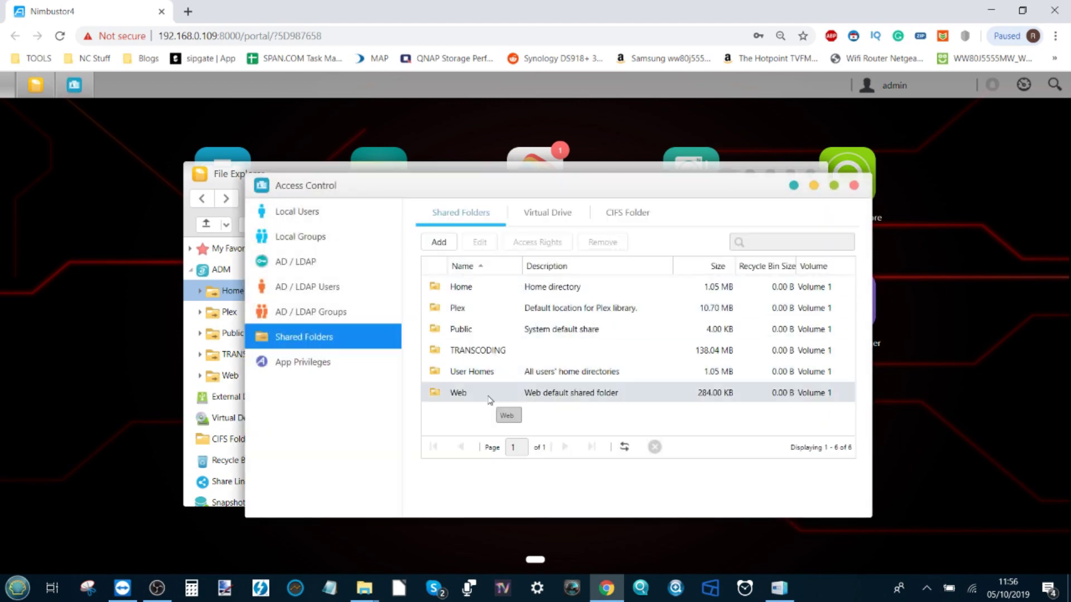
Add a new shared folder named testshare and check that Volume 1 is the disk volume
{"action": "left_click", "coordinate": [438, 242]}
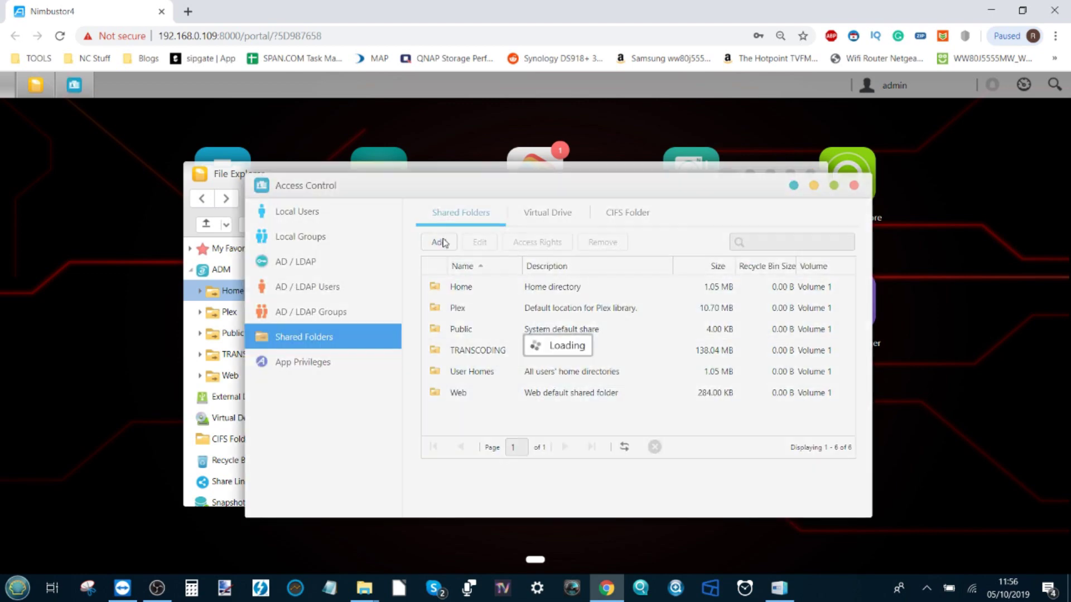
{"action": "type", "text": "testshare"}
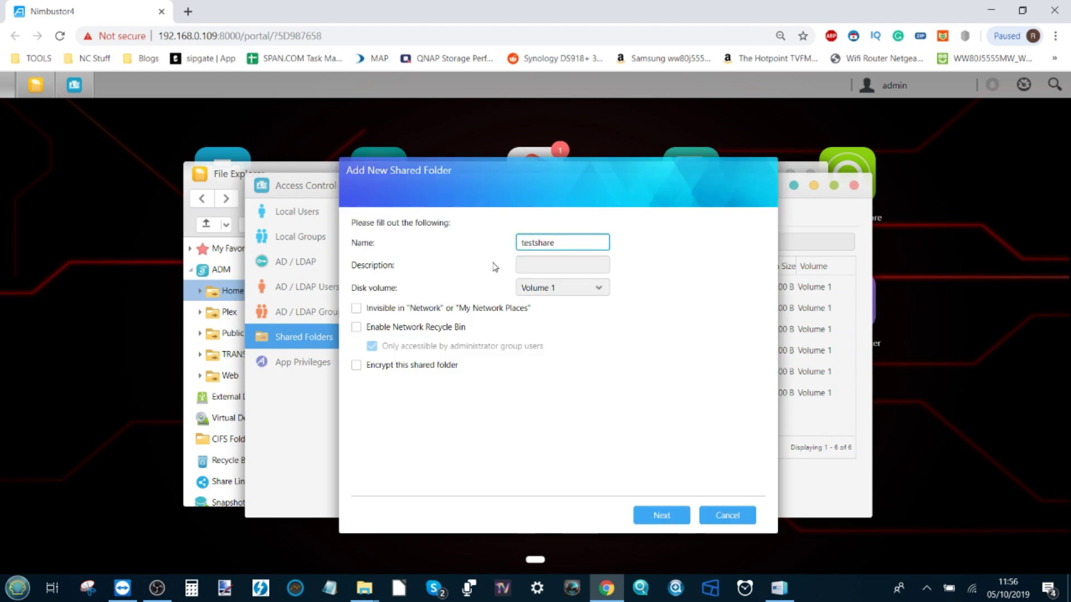
{"action": "left_click", "coordinate": [577, 290]}
Keep Volume 1, Read Only for users and Read & Write for administrators, and finish creating testshare
{"action": "left_click", "coordinate": [585, 290]}
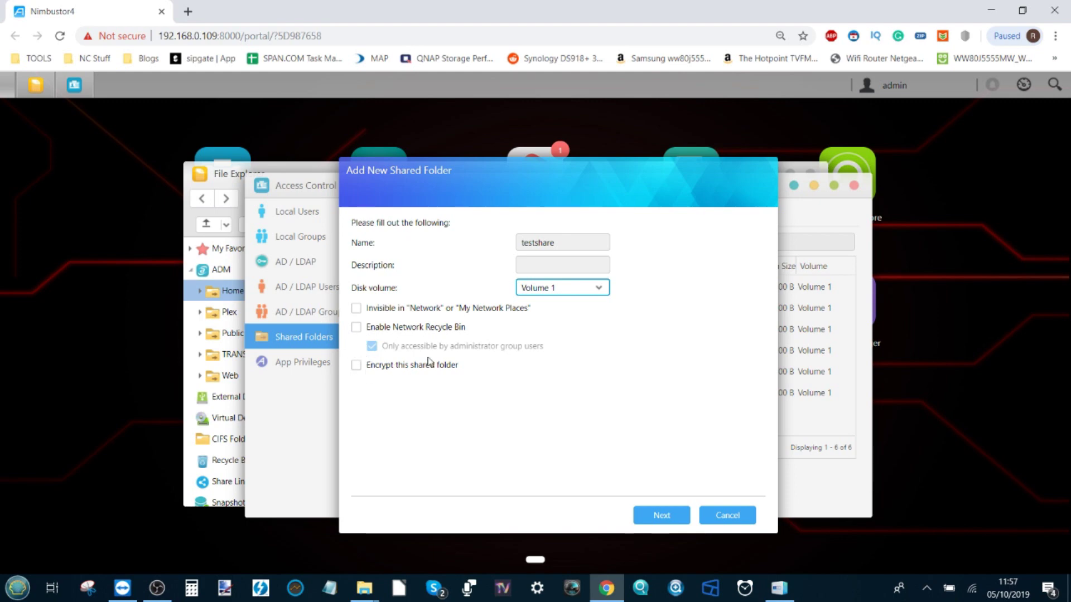
{"action": "left_click", "coordinate": [662, 514]}
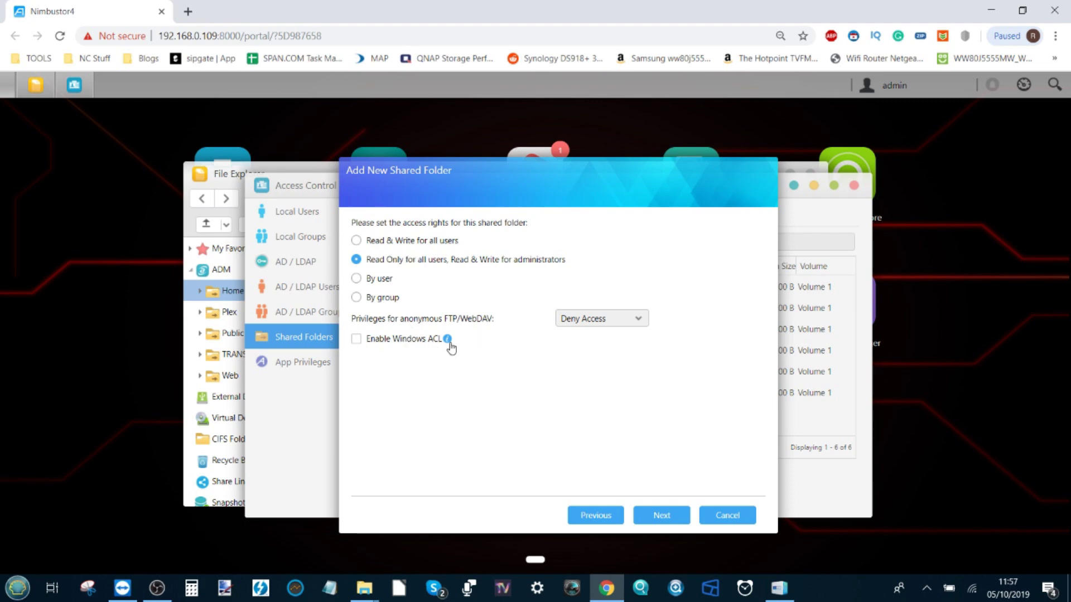
{"action": "left_click", "coordinate": [674, 517]}
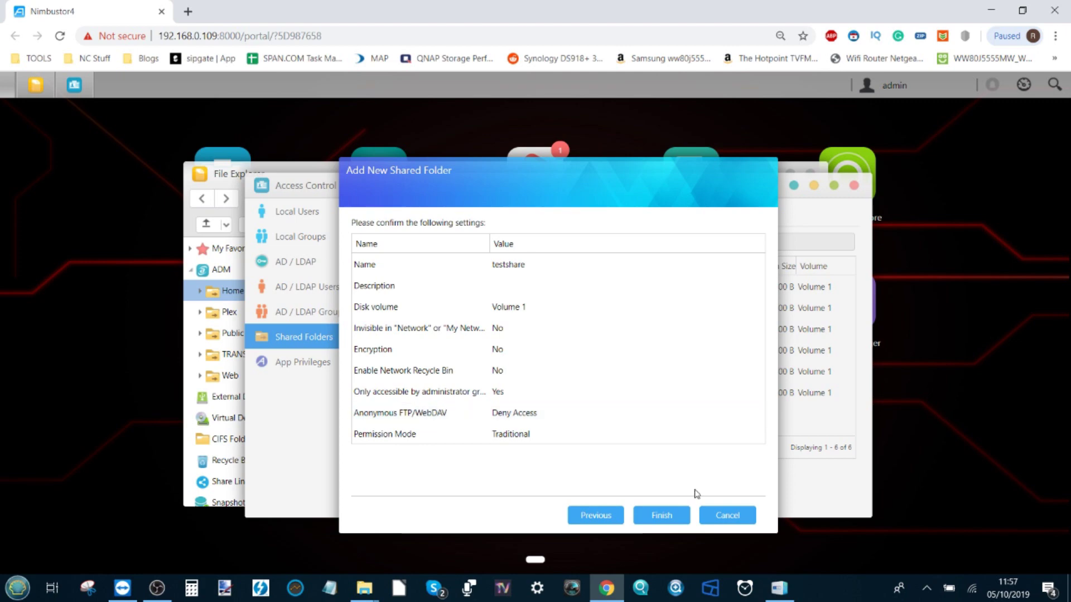
{"action": "left_click", "coordinate": [663, 516]}
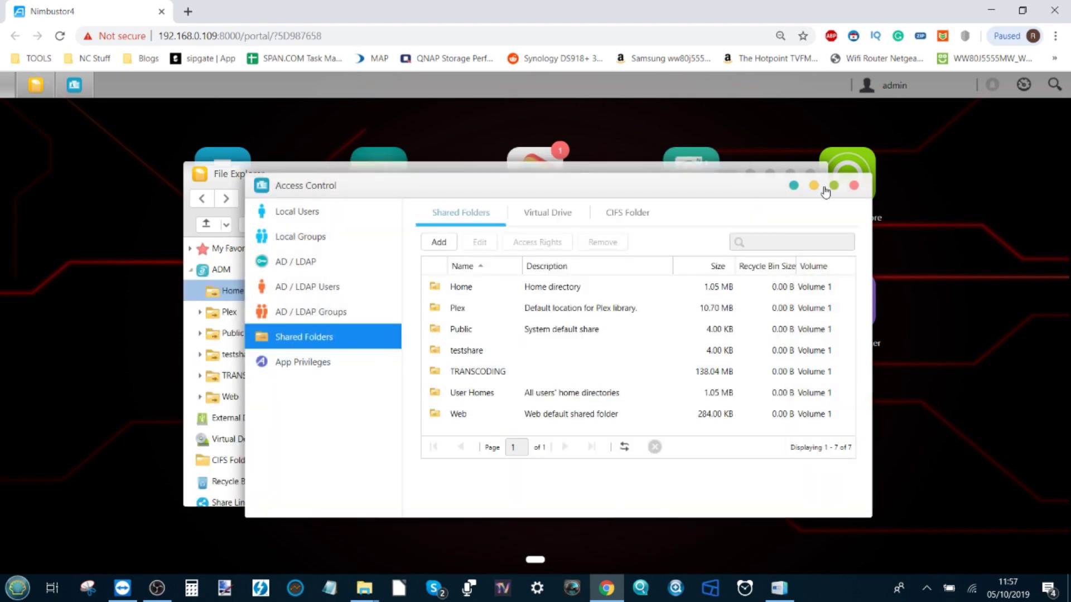
Close Access Control and File Explorer, then bring Control Center forward and shift it down-right
{"action": "left_click", "coordinate": [853, 185]}
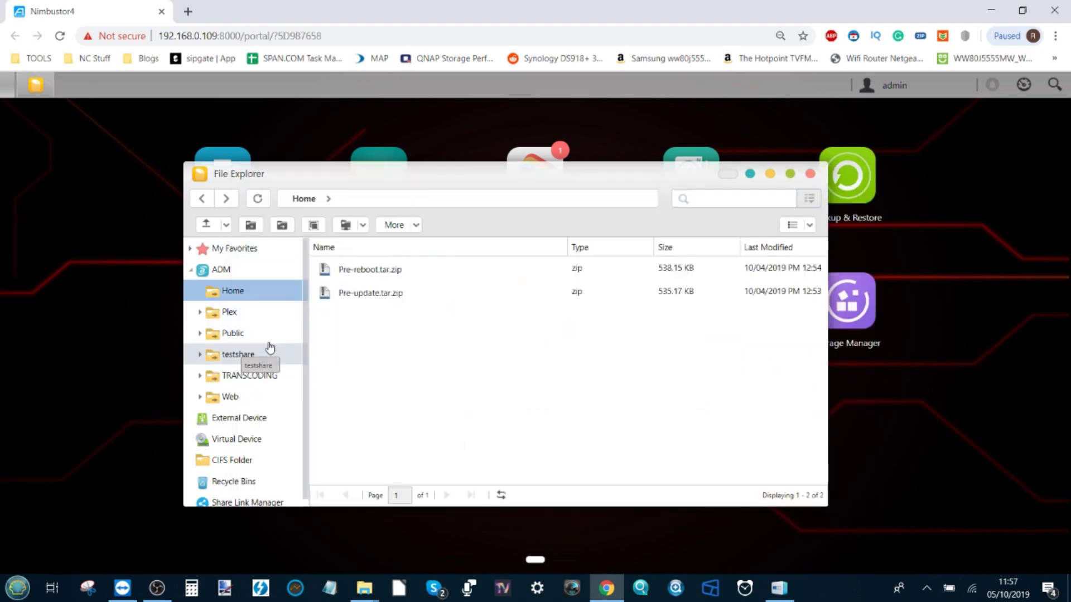
{"action": "left_click", "coordinate": [810, 174]}
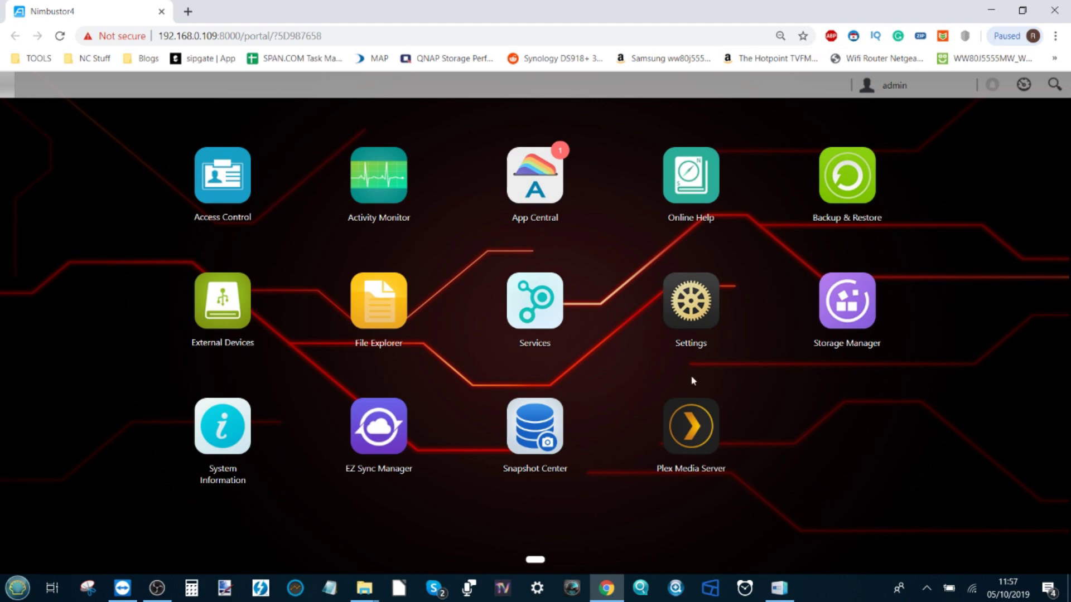
{"action": "left_click", "coordinate": [778, 588]}
{"action": "mouse_move", "coordinate": [409, 86]}
{"action": "left_mouse_down"}
{"action": "mouse_move", "coordinate": [423, 114]}
{"action": "mouse_move", "coordinate": [416, 104]}
{"action": "left_mouse_up"}
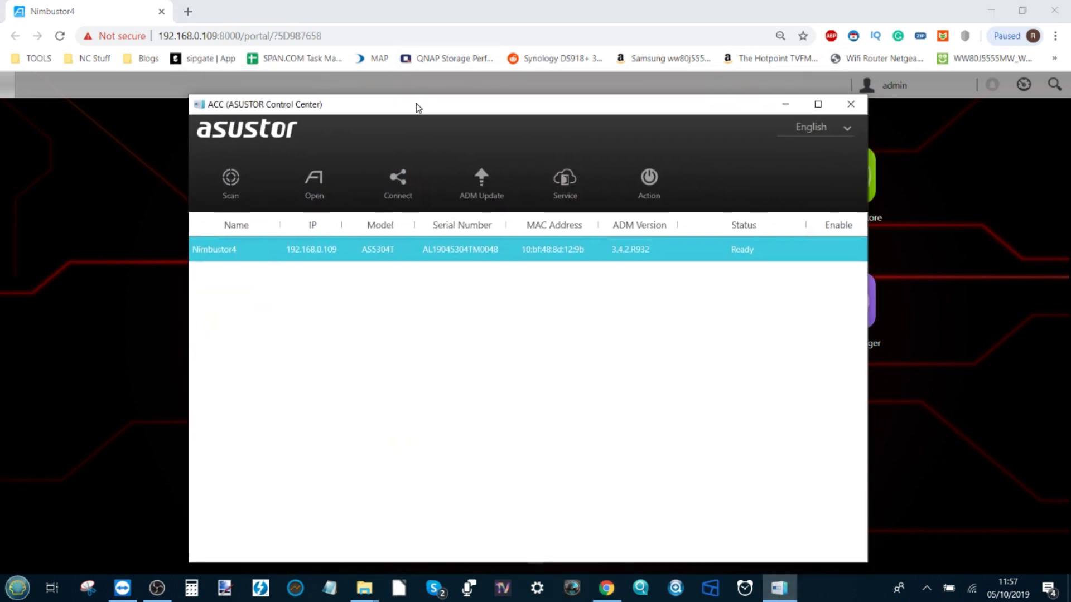
Choose Map Network Drive from the Connect menu for Nimbustor4
{"action": "mouse_move", "coordinate": [645, 216]}
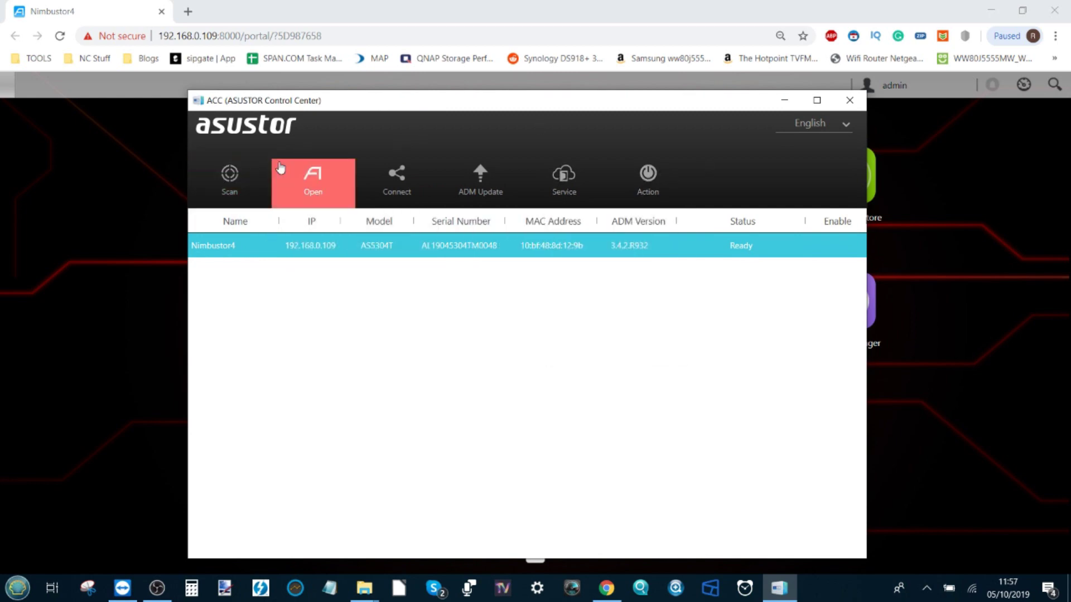
{"action": "mouse_move", "coordinate": [394, 173]}
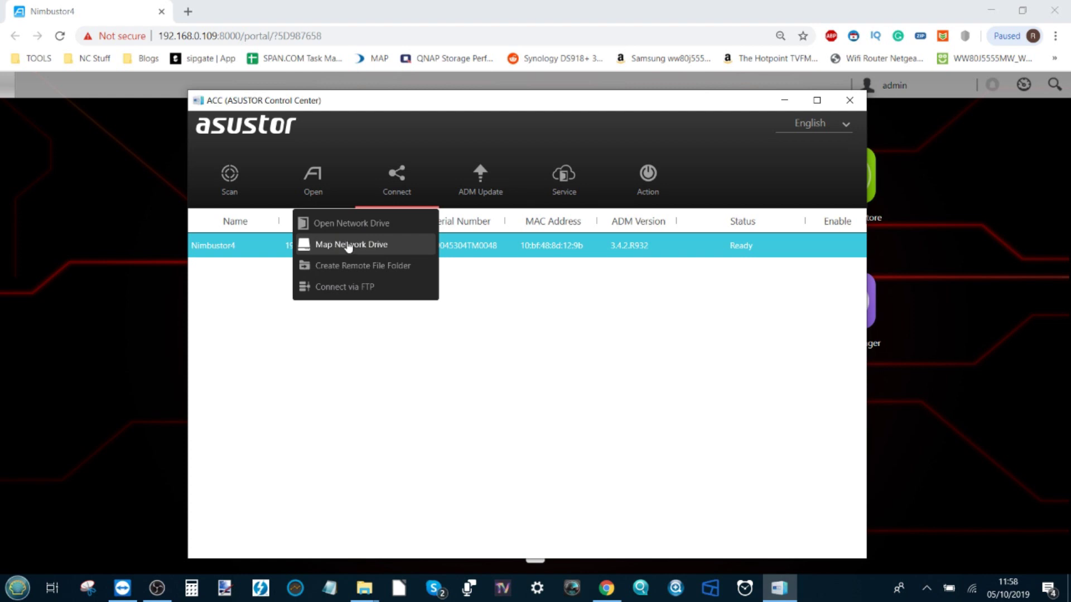
{"action": "left_click", "coordinate": [353, 247]}
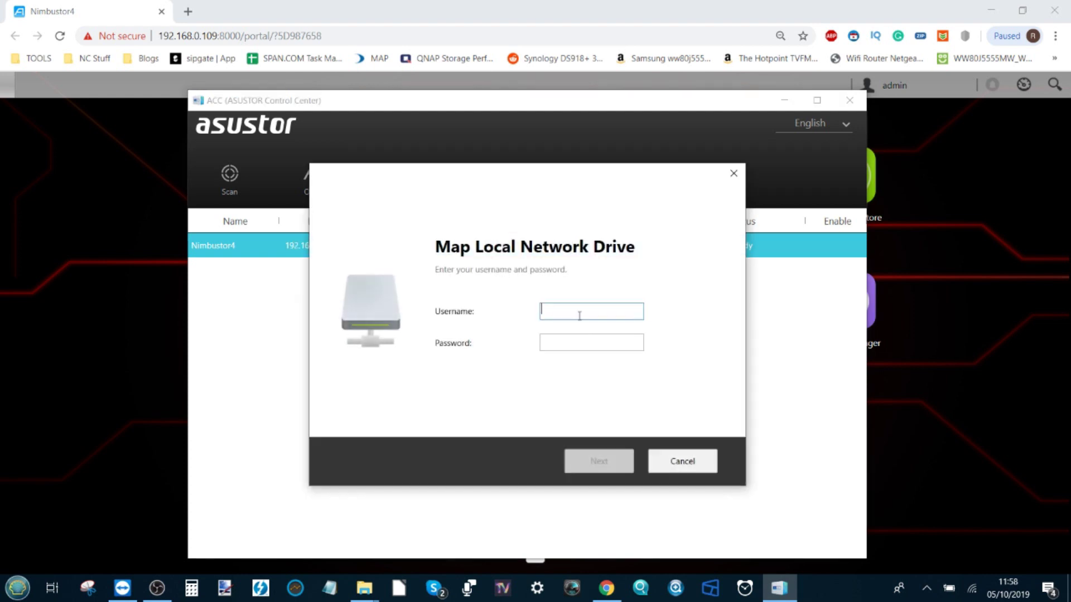
Log in to Nimbustor4 in the mapping dialog with the administrator username and password
{"action": "type", "text": "admin"}
{"action": "key", "text": "Tab"}
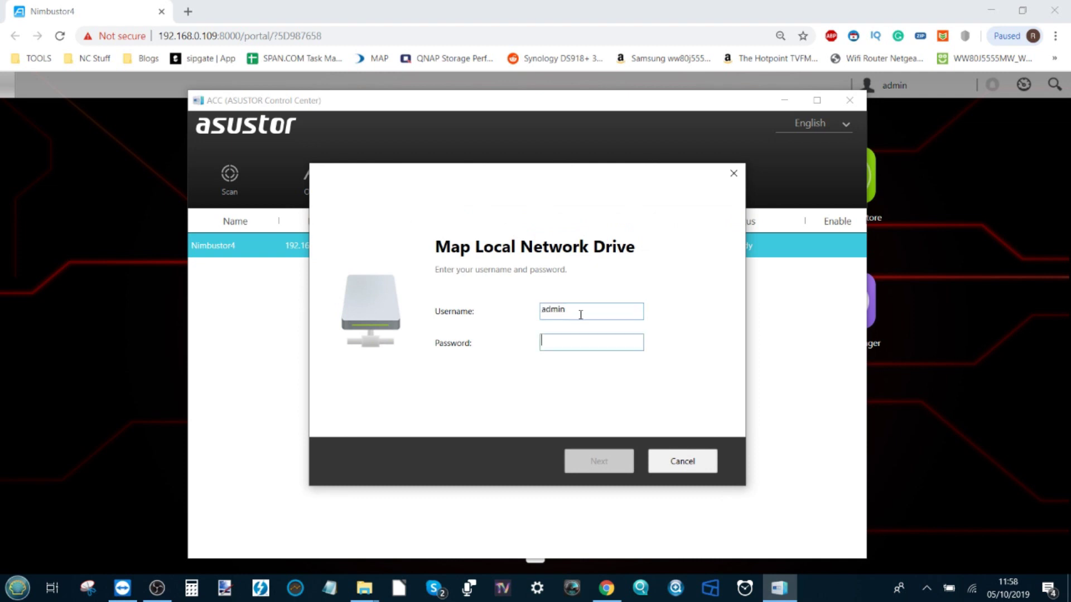
{"action": "type", "text": "****"}
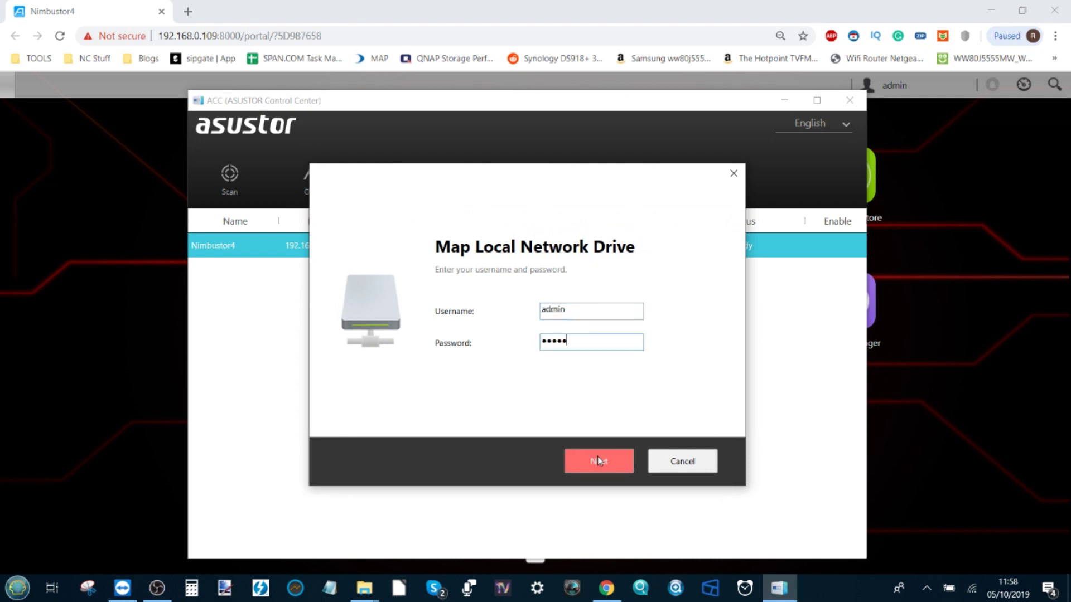
{"action": "left_click", "coordinate": [597, 458]}
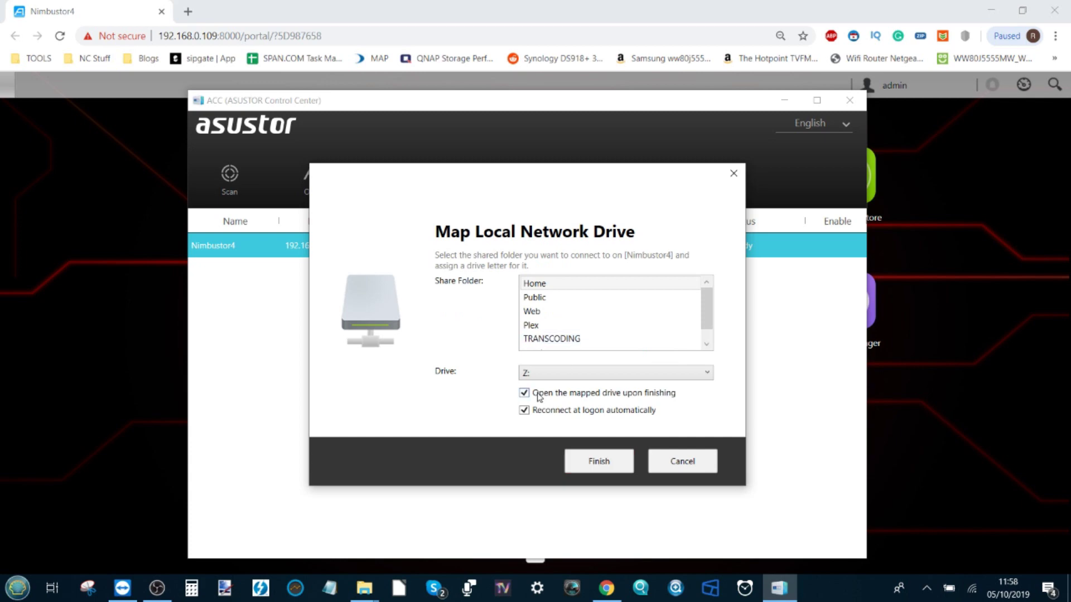
Select the testshare folder and assign it drive letter A:
{"action": "scroll", "coordinate": [548, 312], "scroll_direction": "down", "scroll_amount": 1}
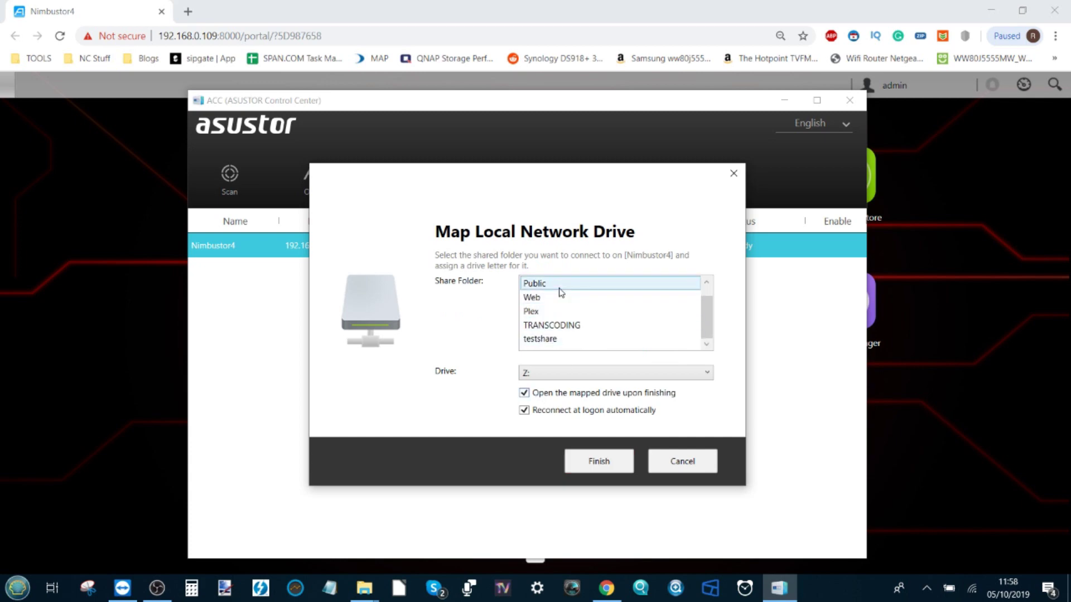
{"action": "left_click", "coordinate": [550, 341]}
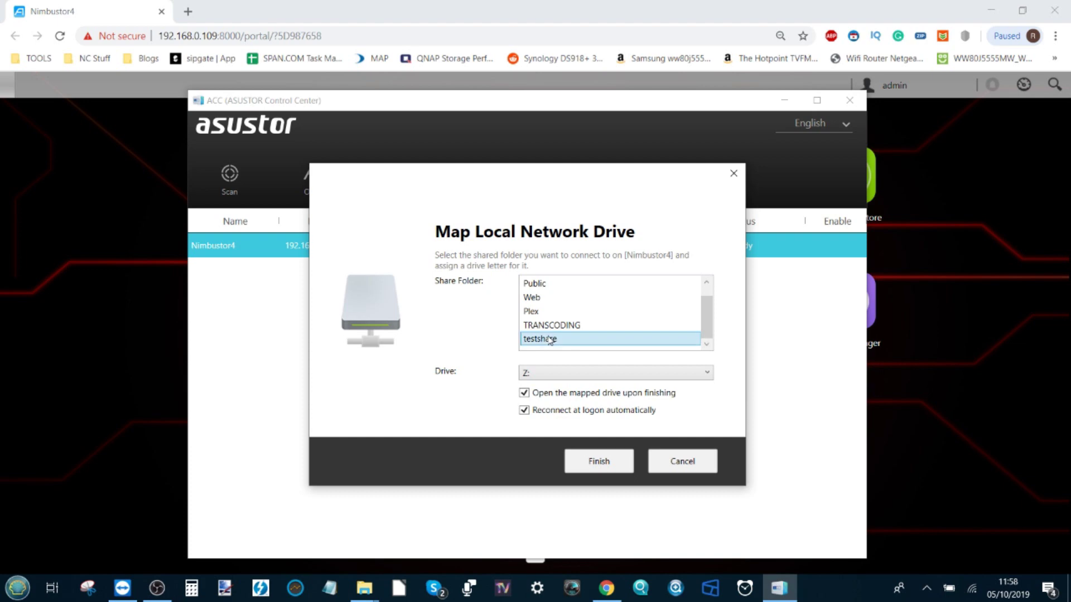
{"action": "left_click", "coordinate": [567, 372]}
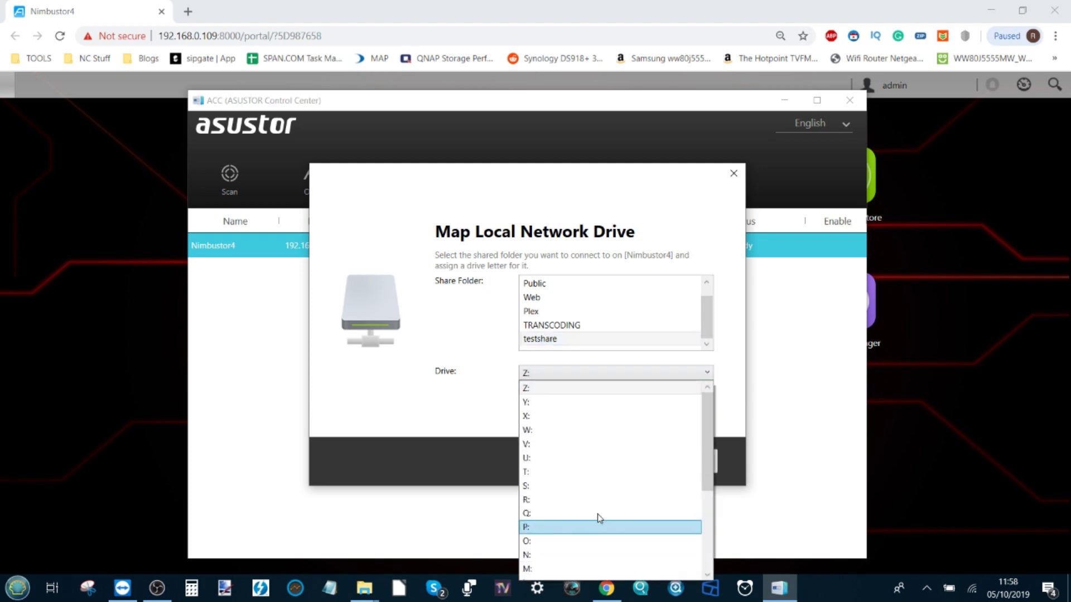
{"action": "scroll", "coordinate": [578, 466], "scroll_direction": "down", "scroll_amount": 4}
{"action": "left_click", "coordinate": [526, 569]}
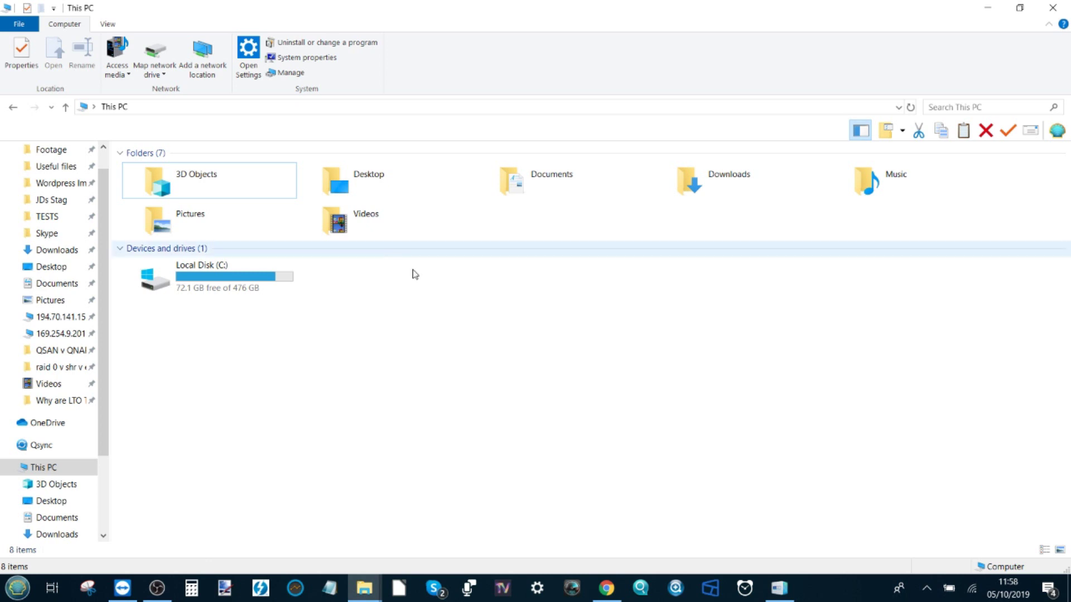
Minimize This PC to reveal the Map Local Network Drive dialog again
{"action": "left_click", "coordinate": [1004, 11]}
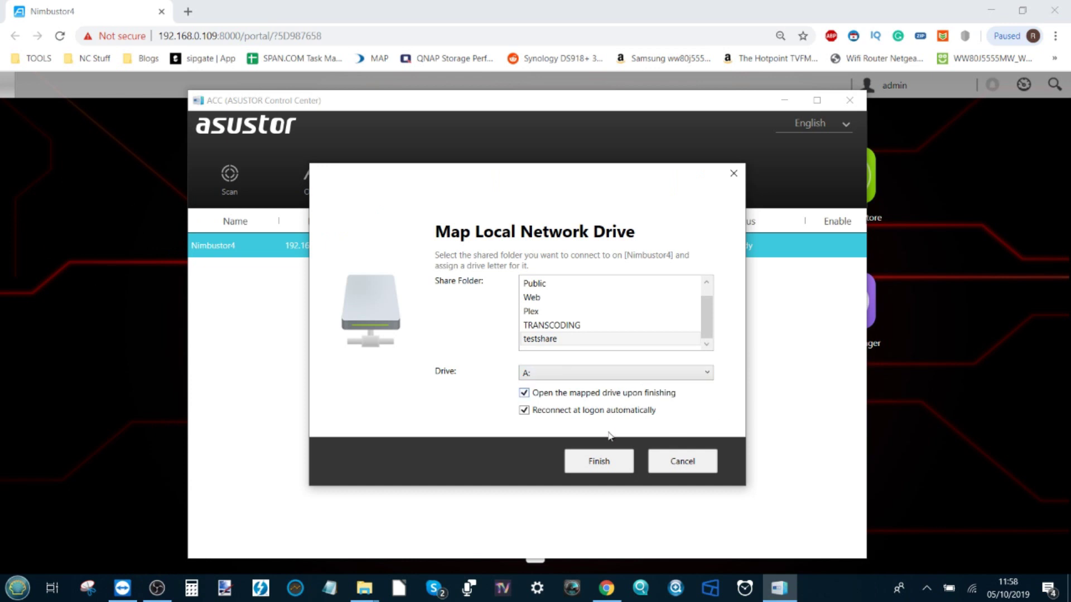
Finish mapping testshare as A:, close the auto-opened window, and bring This PC forward
{"action": "left_click", "coordinate": [596, 464]}
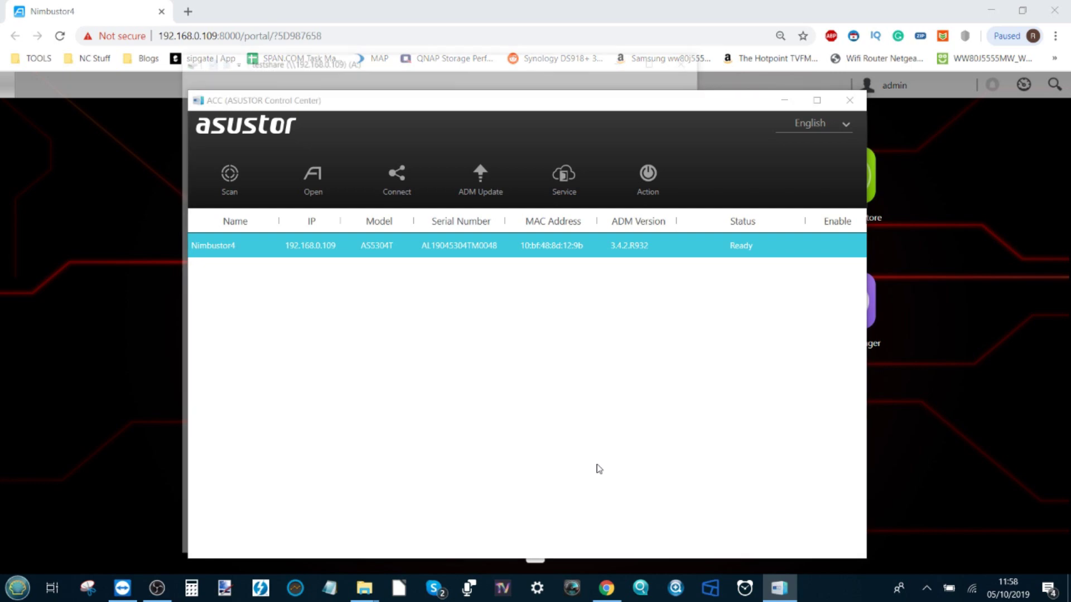
{"action": "left_click", "coordinate": [688, 57]}
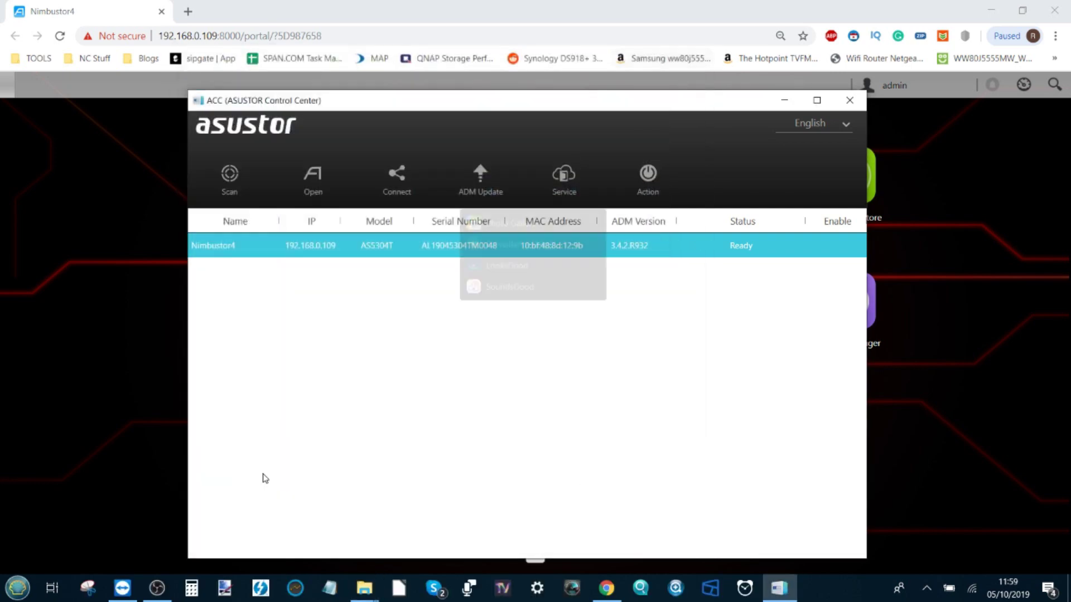
{"action": "mouse_move", "coordinate": [362, 577]}
{"action": "left_click", "coordinate": [402, 514]}
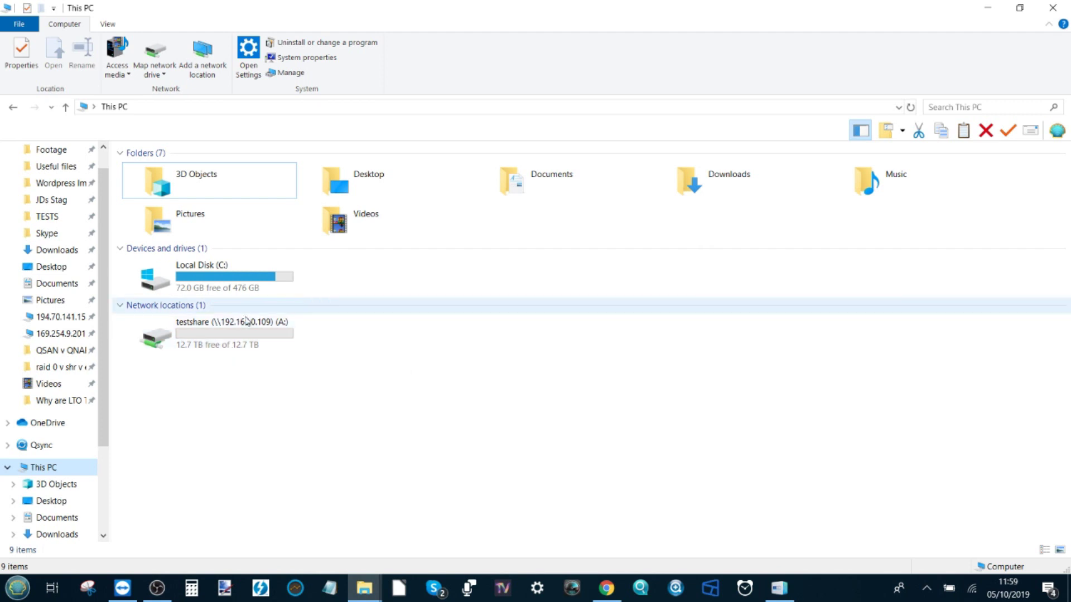
Check Local Disk (C:) and the empty testshare (A:) drive, then return to ADM in the browser
{"action": "double_click", "coordinate": [222, 275]}
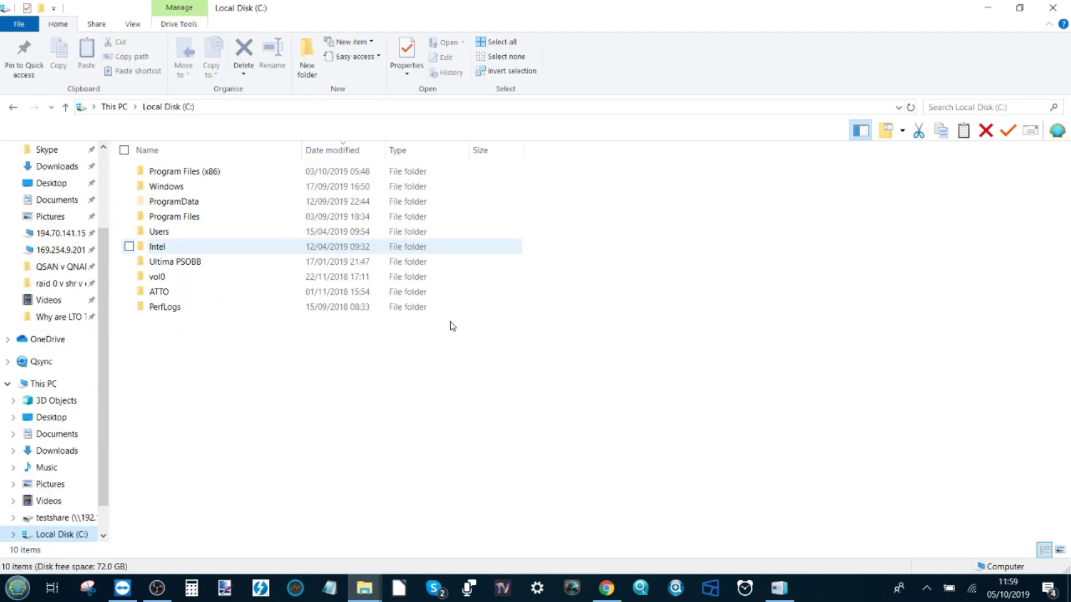
{"action": "left_click", "coordinate": [115, 106]}
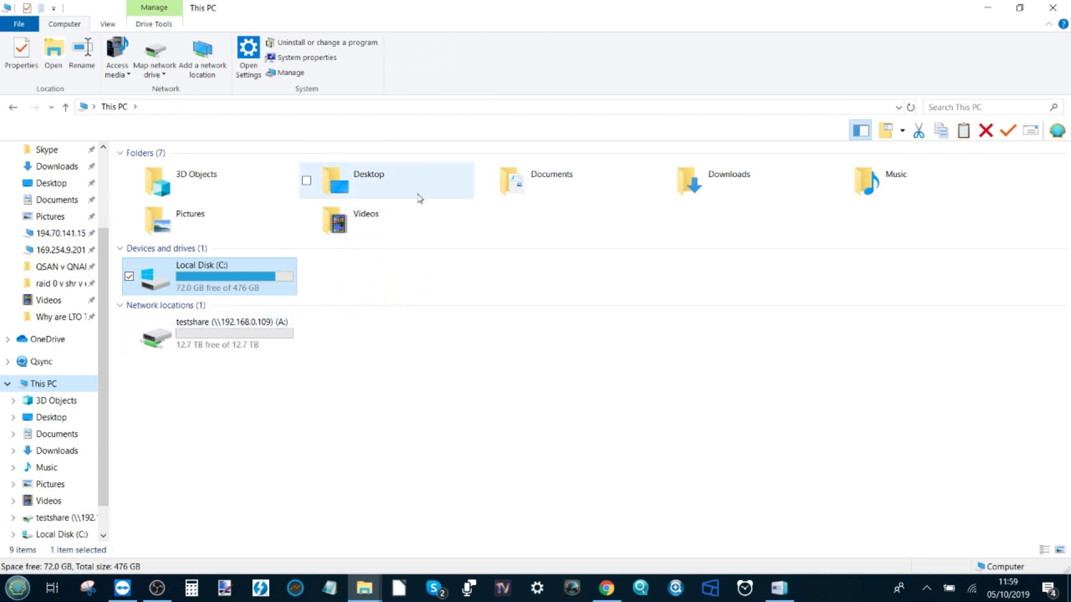
{"action": "left_click", "coordinate": [251, 334]}
{"action": "double_click", "coordinate": [251, 334]}
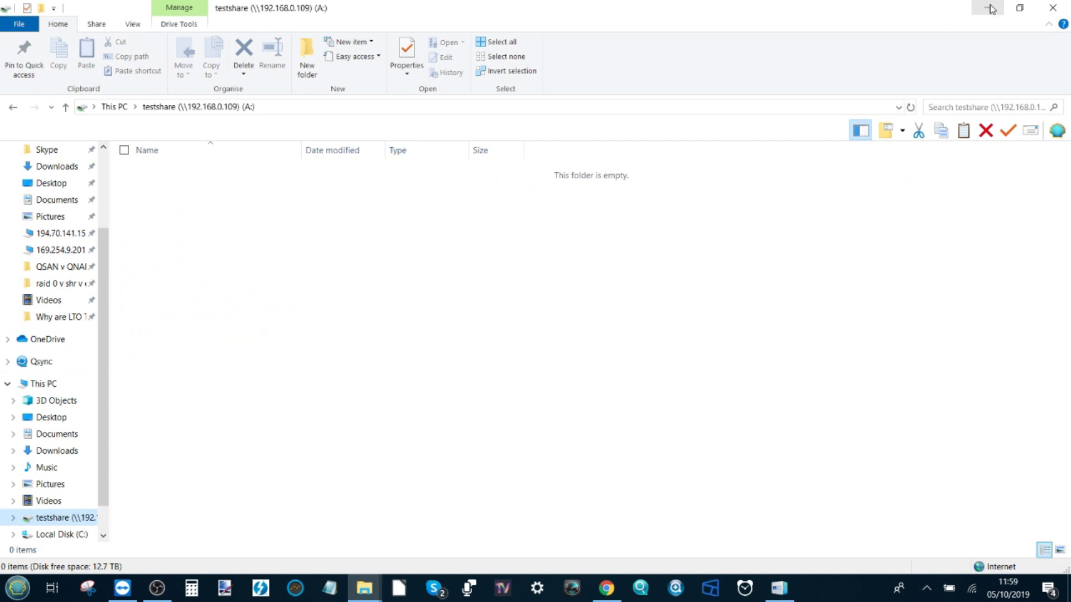
{"action": "left_click", "coordinate": [991, 8]}
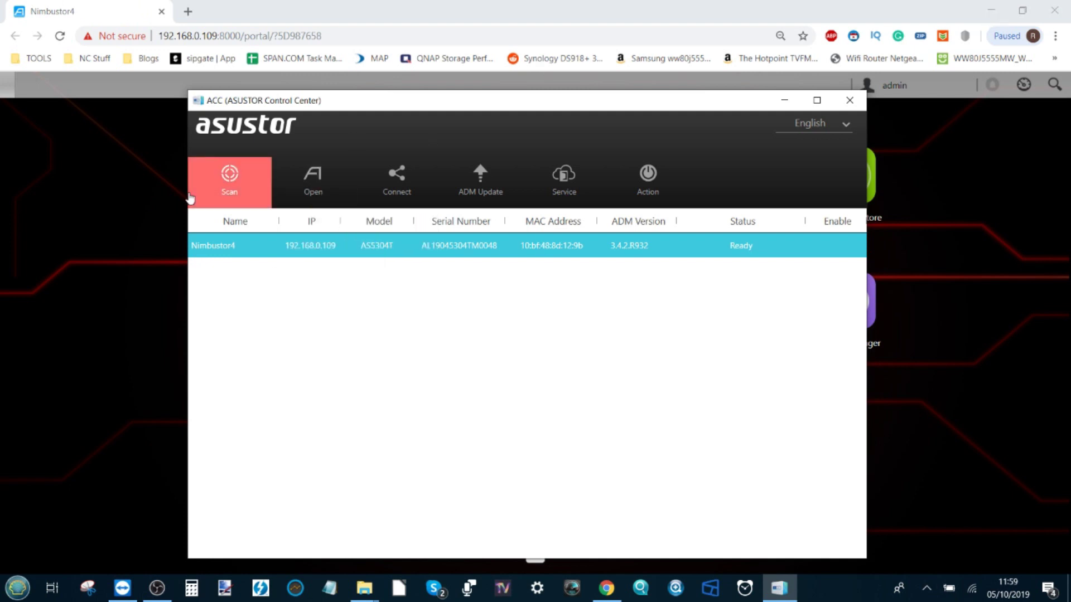
{"action": "left_click", "coordinate": [95, 186]}
Open ADM File Explorer and show the still-empty testshare folder
{"action": "left_click", "coordinate": [376, 303]}
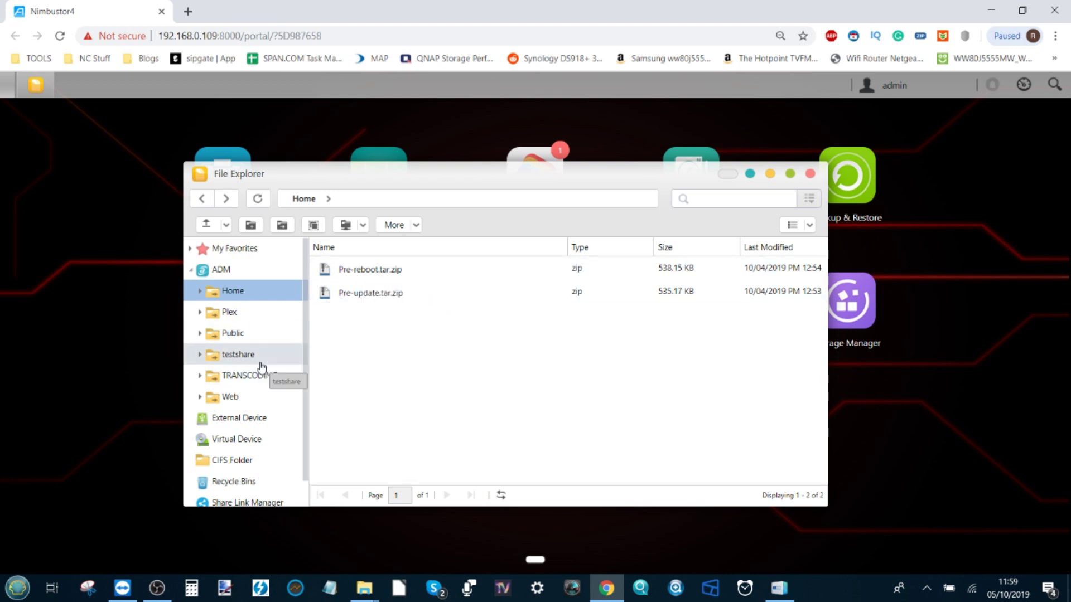
{"action": "left_click", "coordinate": [245, 354]}
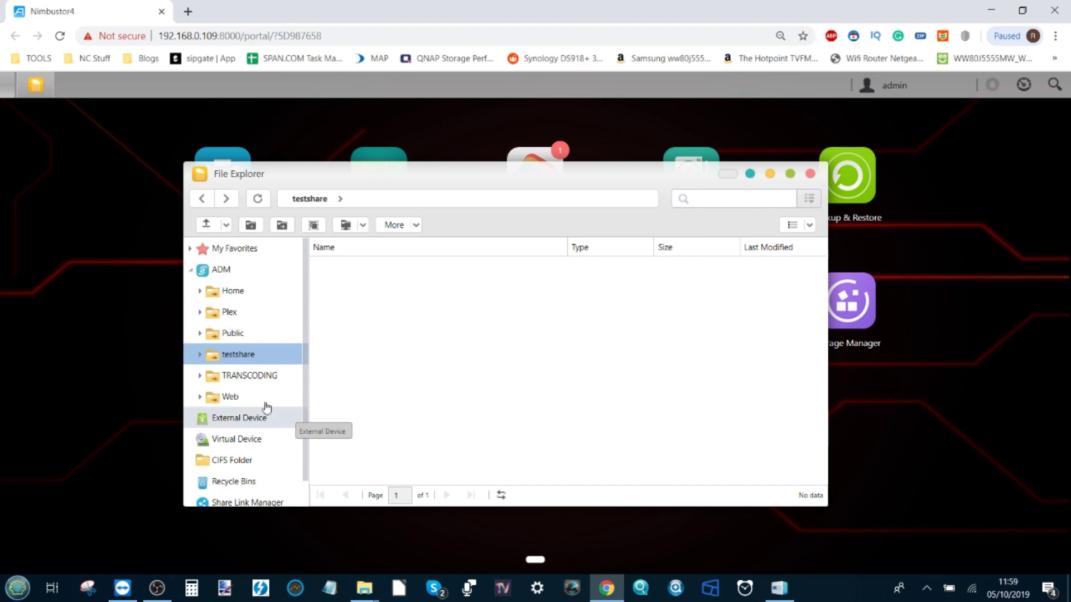
Bring the Windows File Explorer window forward and go to the Pictures folder
{"action": "mouse_move", "coordinate": [368, 590]}
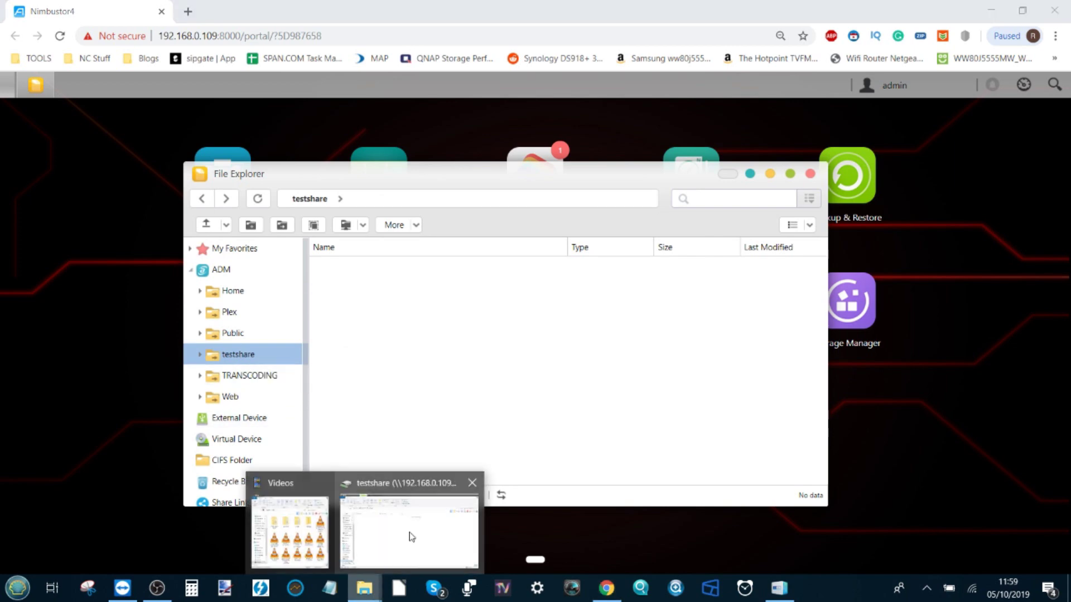
{"action": "left_click", "coordinate": [296, 530]}
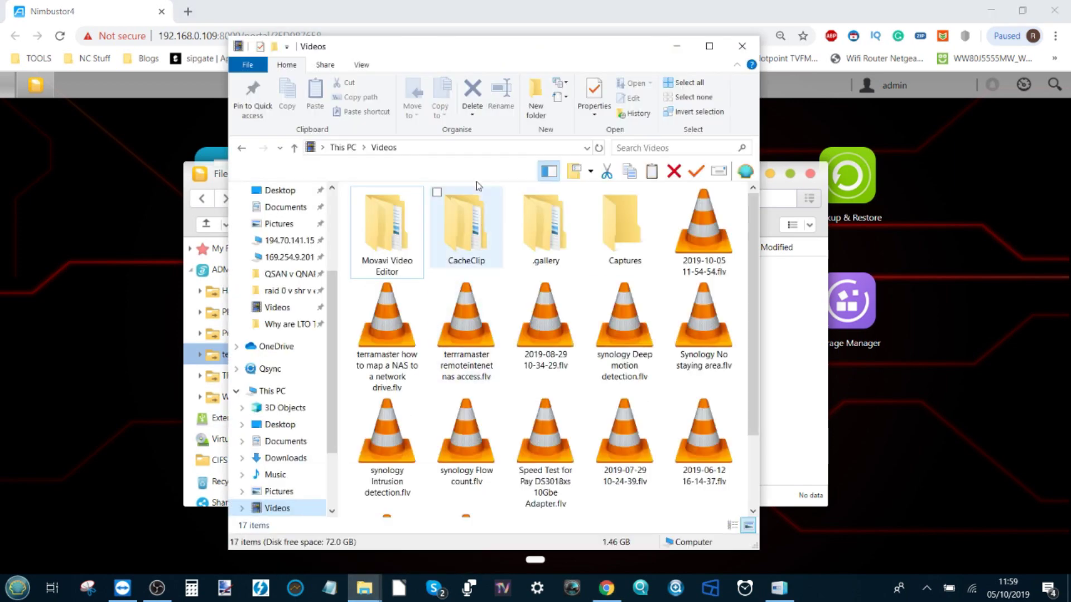
{"action": "scroll", "coordinate": [613, 346], "scroll_direction": "down", "scroll_amount": 2}
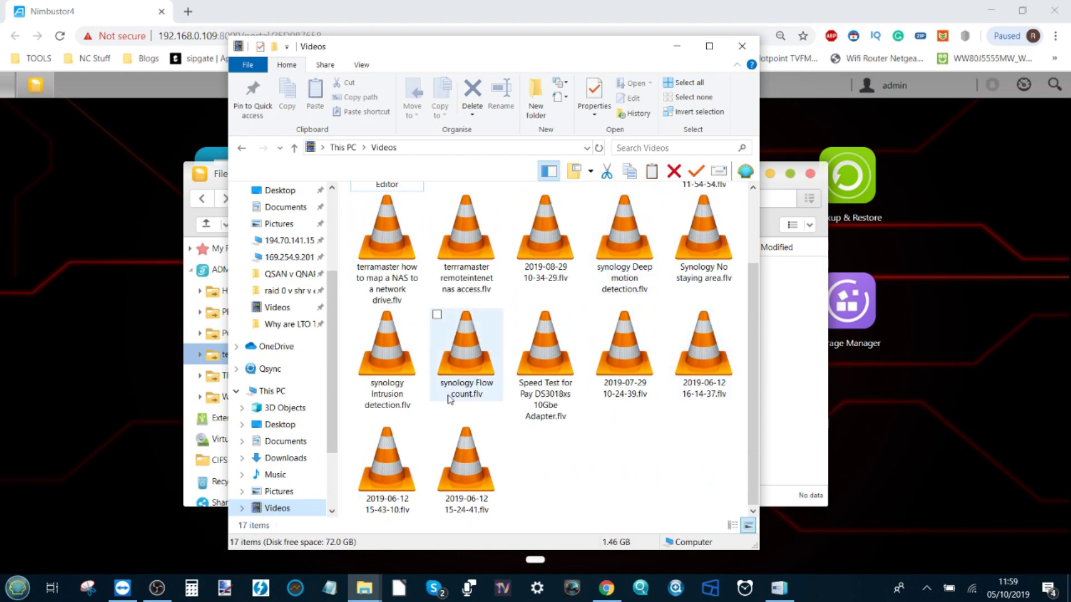
{"action": "left_click", "coordinate": [285, 227]}
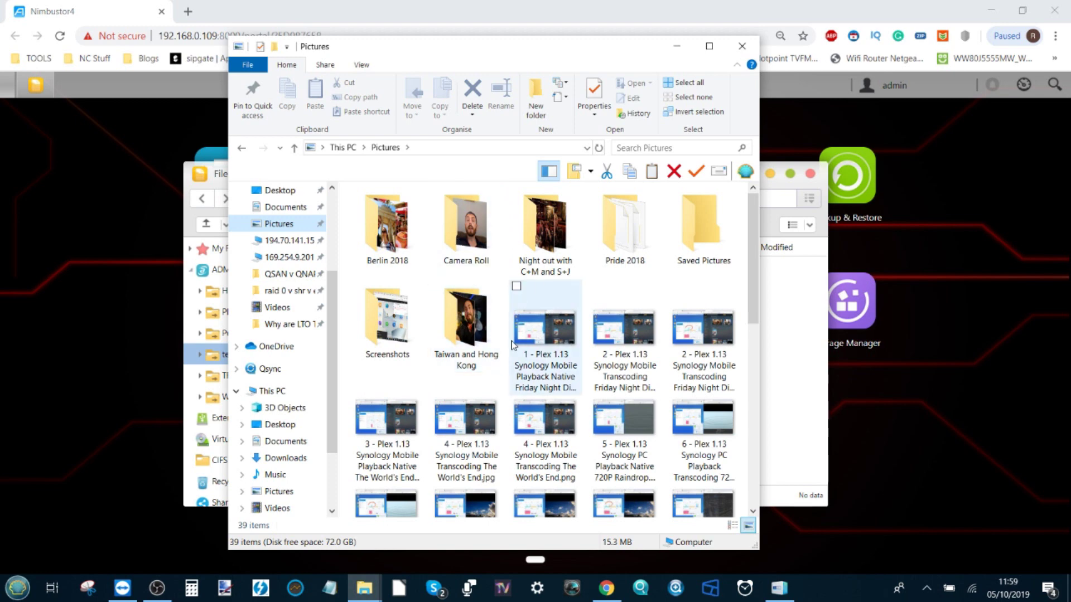
Drag the five Plex screenshots from Pictures into ADM's testshare folder
{"action": "left_click_drag", "start_coordinate": [347, 409], "coordinate": [781, 458]}
{"action": "left_click_drag", "start_coordinate": [385, 423], "coordinate": [276, 430]}
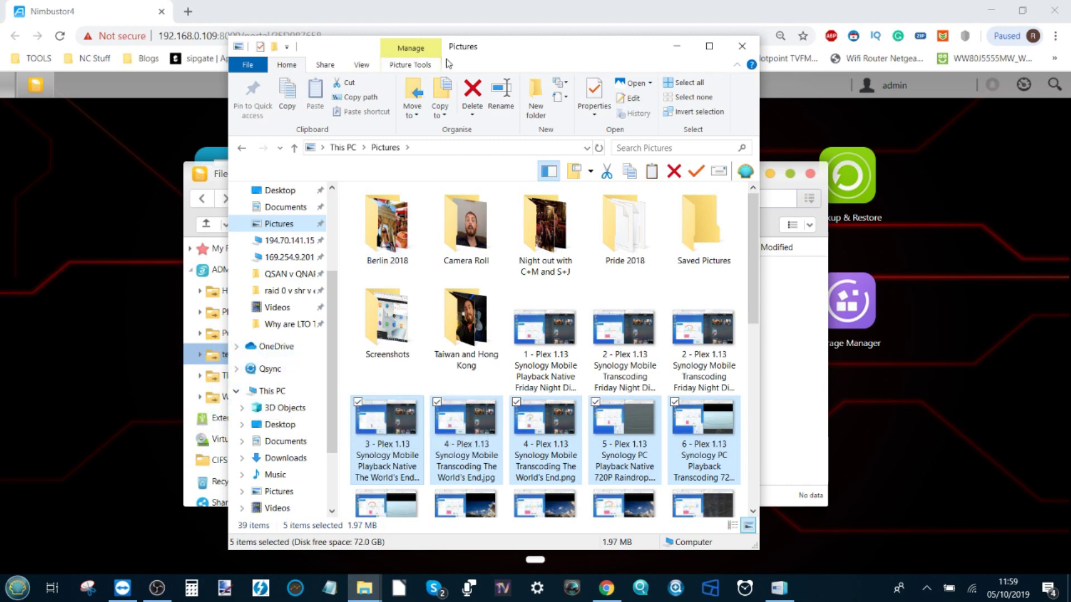
{"action": "left_click_drag", "start_coordinate": [458, 51], "coordinate": [780, 66]}
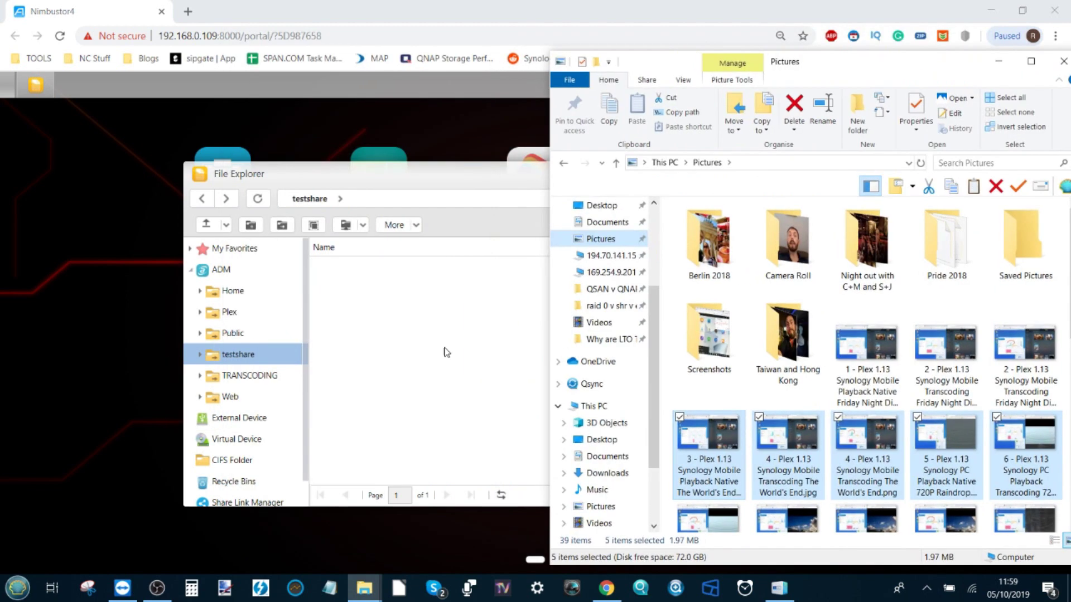
{"action": "left_click_drag", "start_coordinate": [446, 352], "coordinate": [410, 342]}
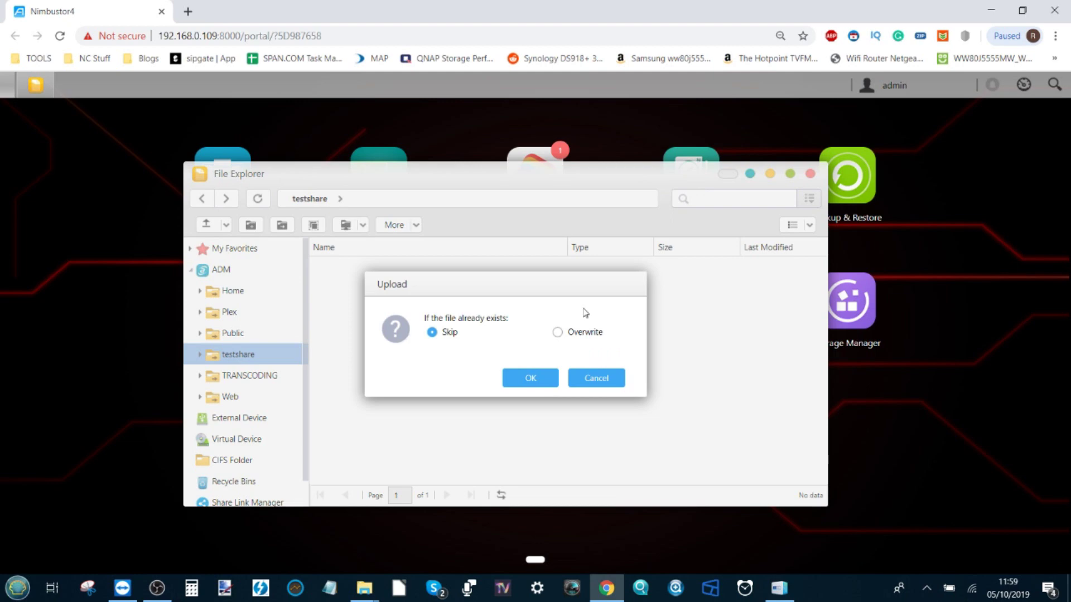
Confirm the upload with Skip for existing files, then bring up the testshare (A:) window
{"action": "left_click", "coordinate": [524, 377]}
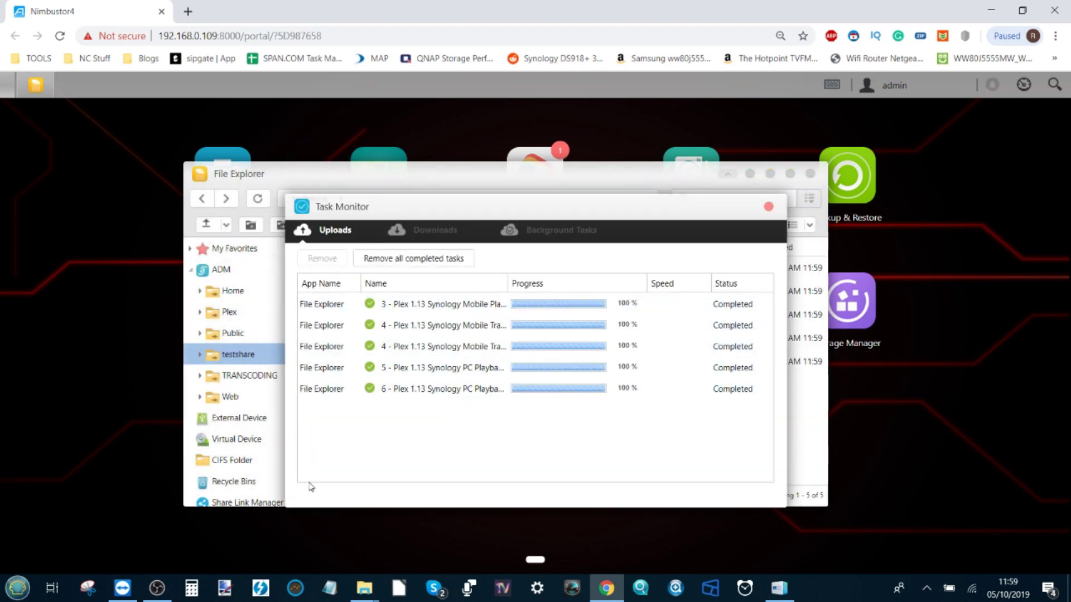
{"action": "mouse_move", "coordinate": [364, 588]}
{"action": "left_click", "coordinate": [401, 529]}
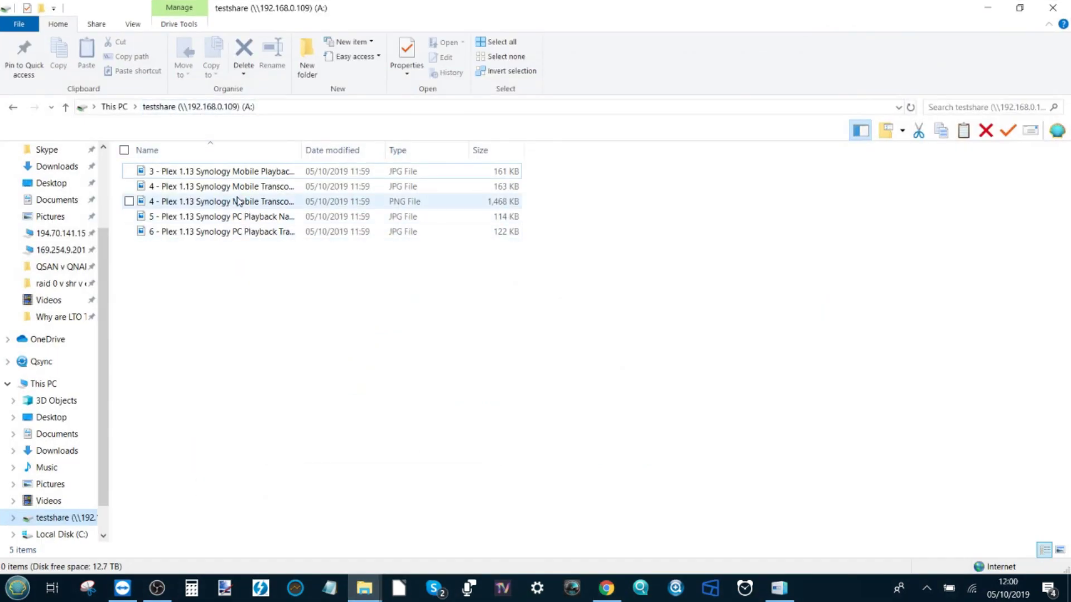
{"action": "left_click", "coordinate": [133, 24]}
Show testshare (A:) as Large icons and place the Pictures window beside it
{"action": "left_click", "coordinate": [225, 44]}
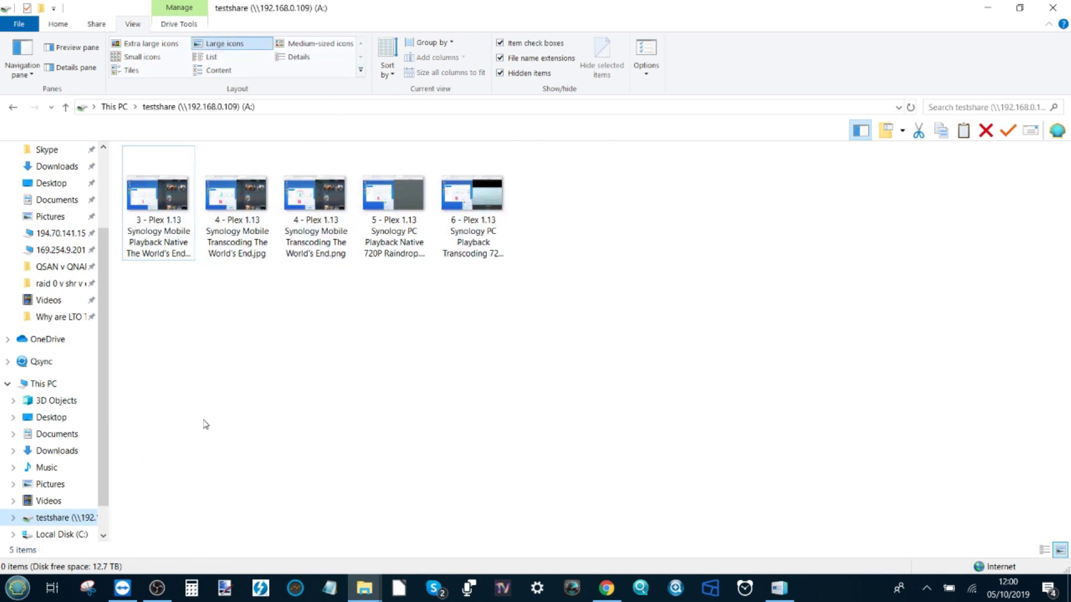
{"action": "mouse_move", "coordinate": [365, 588]}
{"action": "left_click", "coordinate": [305, 541]}
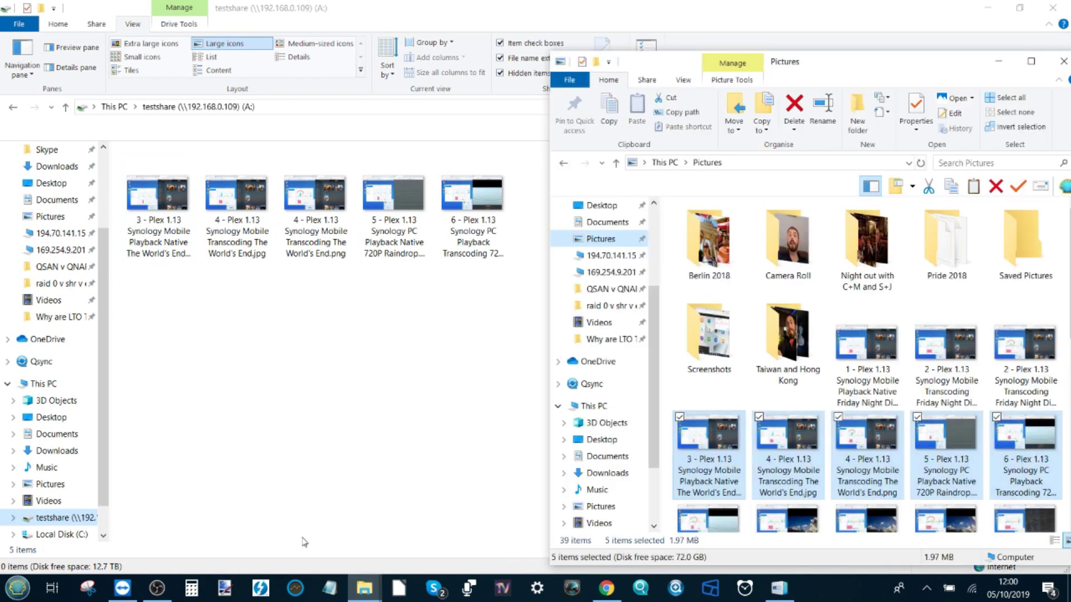
{"action": "left_click_drag", "start_coordinate": [863, 65], "coordinate": [730, 72]}
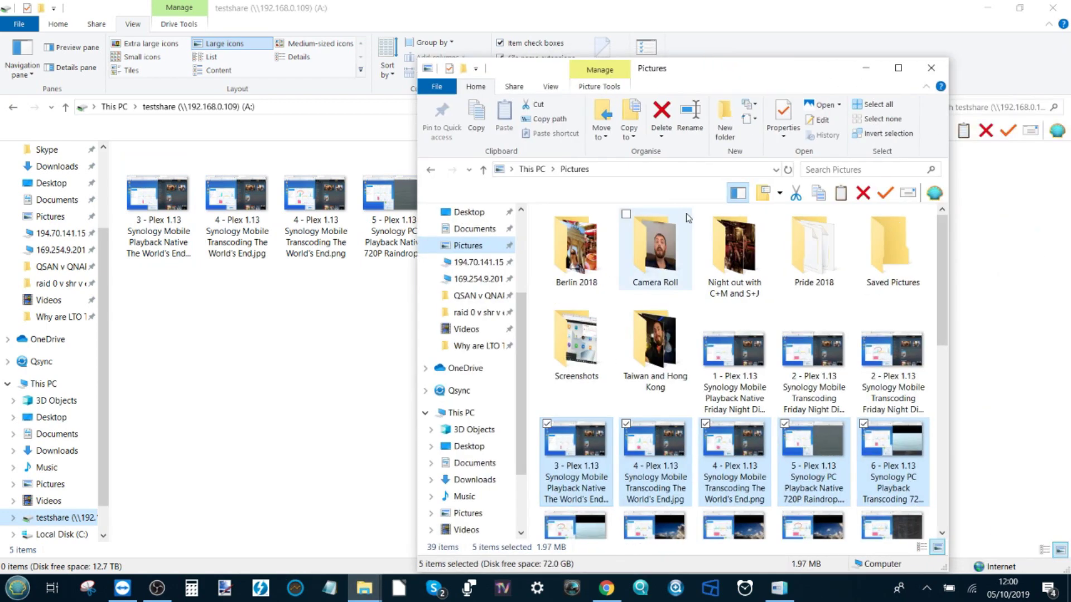
Copy five photos from the Berlin 2018 folder in Pictures
{"action": "double_click", "coordinate": [580, 249]}
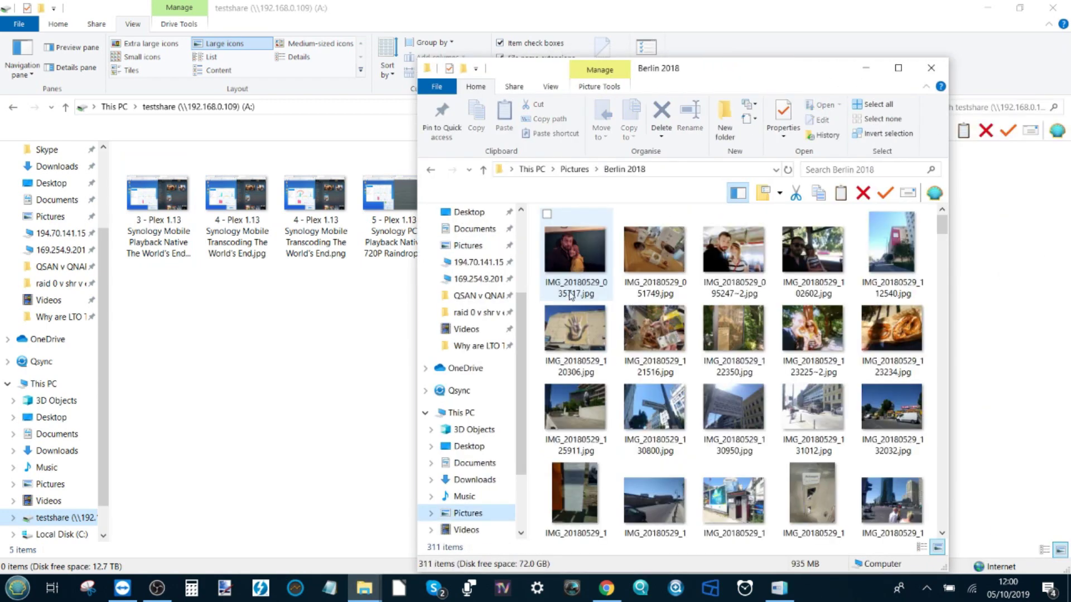
{"action": "left_click_drag", "start_coordinate": [536, 322], "coordinate": [895, 348]}
{"action": "right_click", "coordinate": [904, 354]}
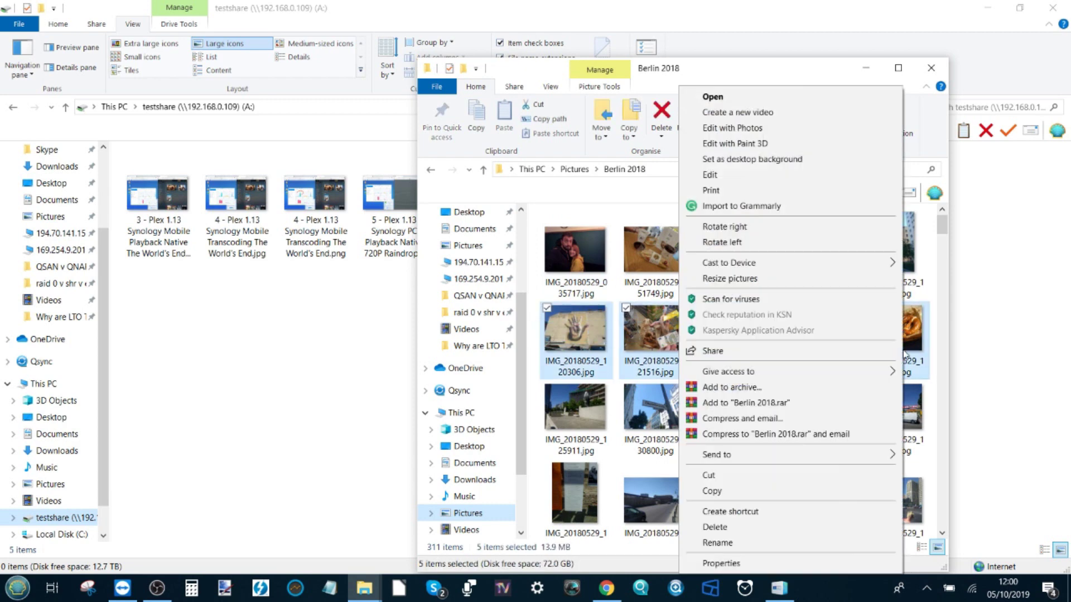
{"action": "left_click", "coordinate": [711, 491]}
Paste the five Berlin 2018 photos into testshare (A:)
{"action": "left_click", "coordinate": [328, 418]}
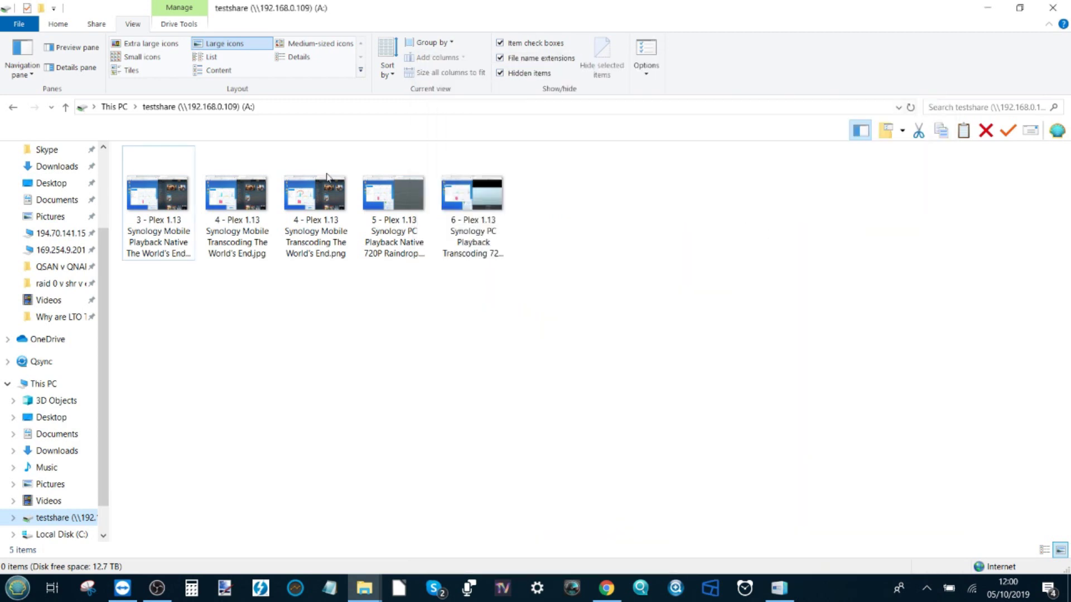
{"action": "right_click", "coordinate": [329, 326]}
{"action": "left_click", "coordinate": [279, 425]}
{"action": "left_click", "coordinate": [606, 588]}
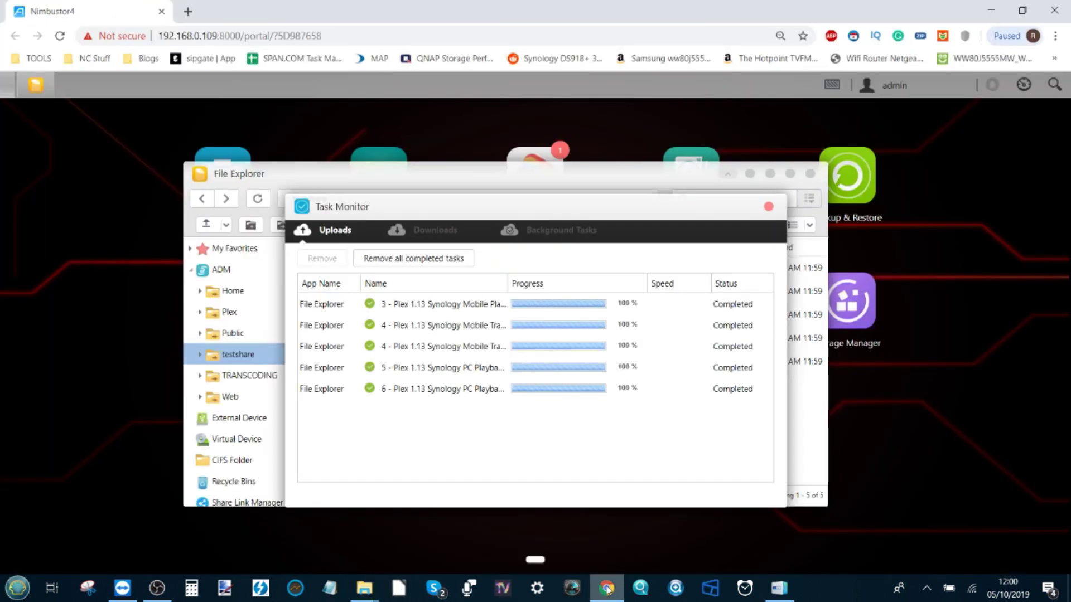
Close Task Monitor and refresh testshare by switching to Public and back
{"action": "left_click", "coordinate": [768, 207]}
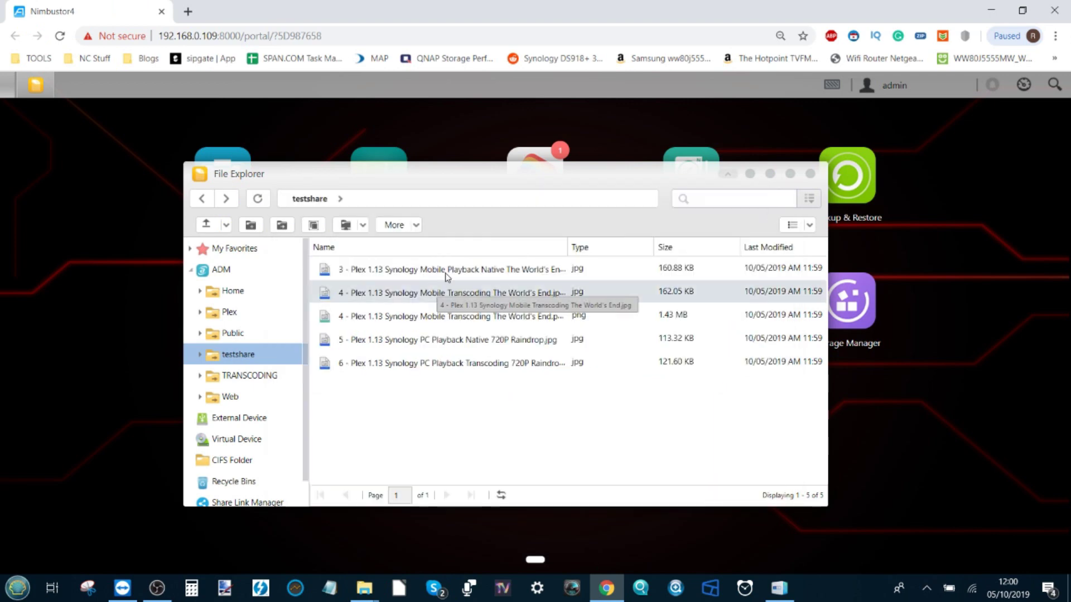
{"action": "left_click", "coordinate": [238, 353]}
{"action": "left_click", "coordinate": [234, 334]}
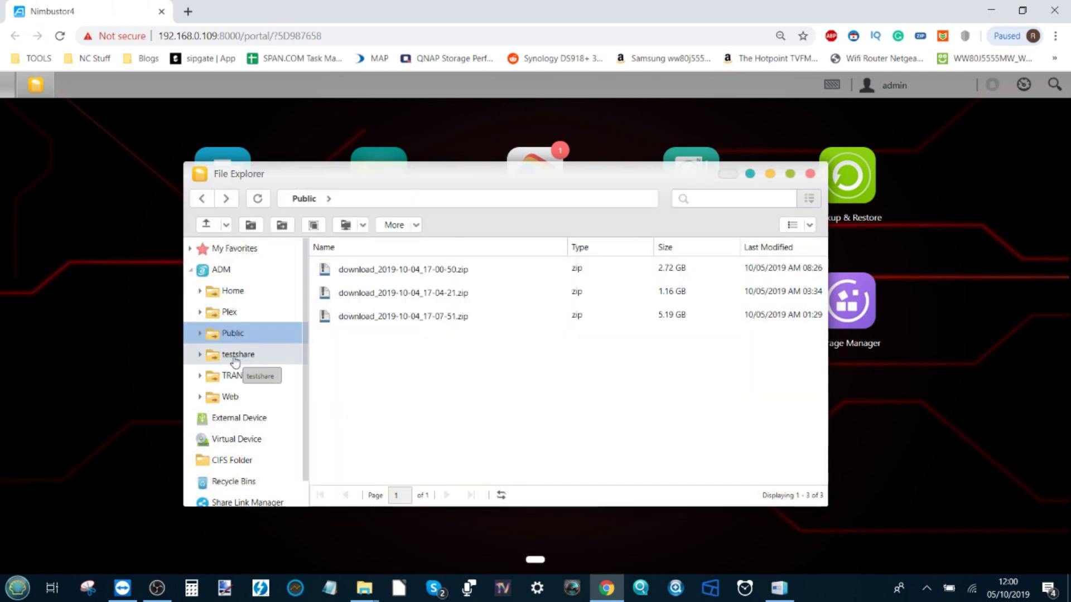
{"action": "left_click", "coordinate": [237, 354]}
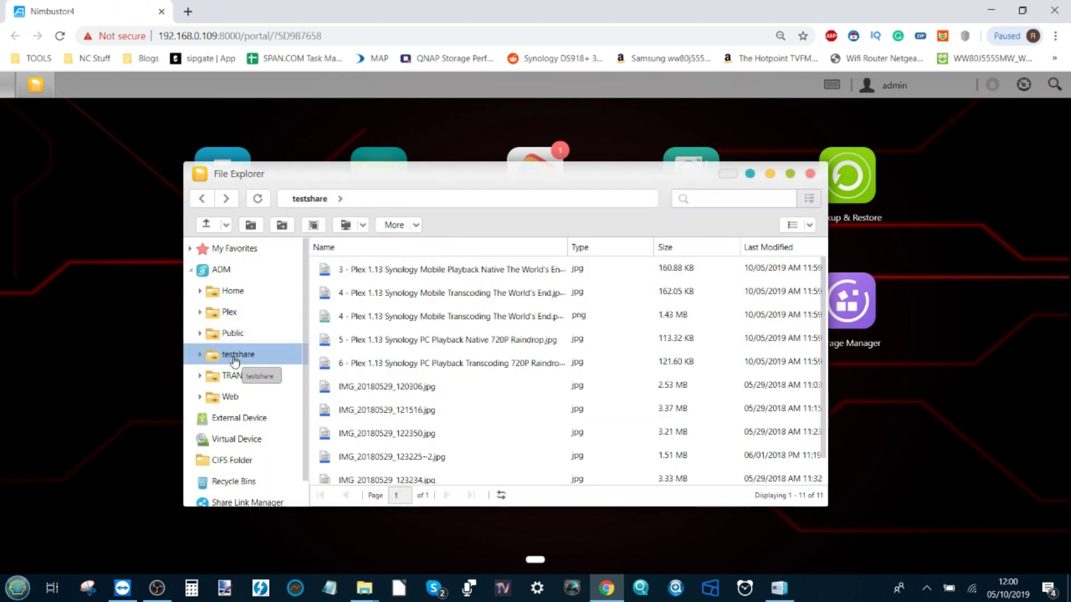
{"action": "scroll", "coordinate": [397, 351], "scroll_direction": "down", "scroll_amount": 1}
Preview IMG_20180529_120306.jpg, then close the image viewer and File Explorer
{"action": "double_click", "coordinate": [397, 355]}
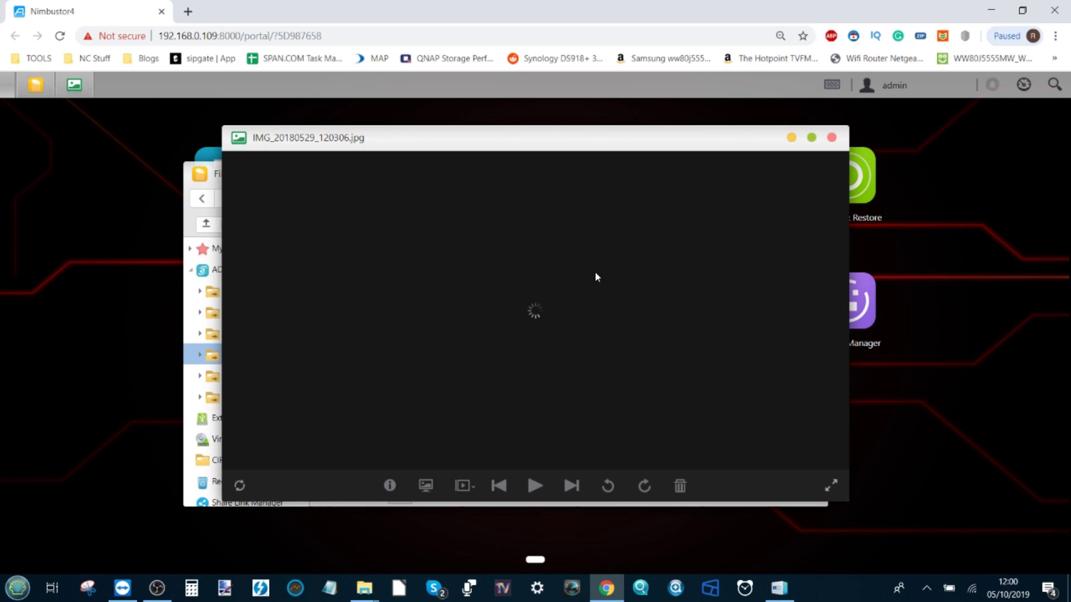
{"action": "left_click", "coordinate": [157, 588]}
{"action": "left_click", "coordinate": [159, 588]}
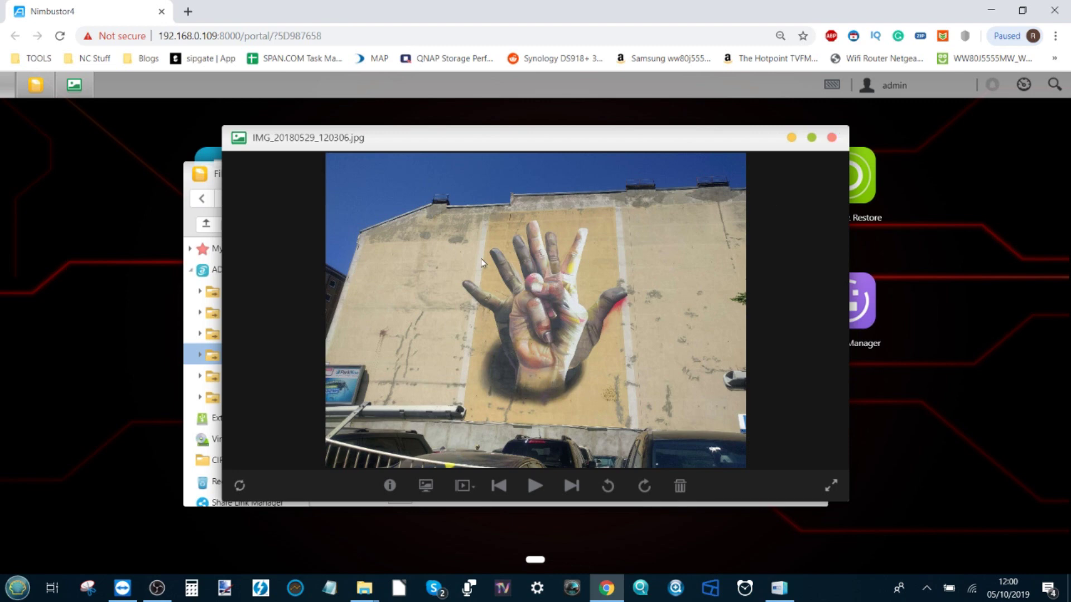
{"action": "left_click", "coordinate": [832, 138]}
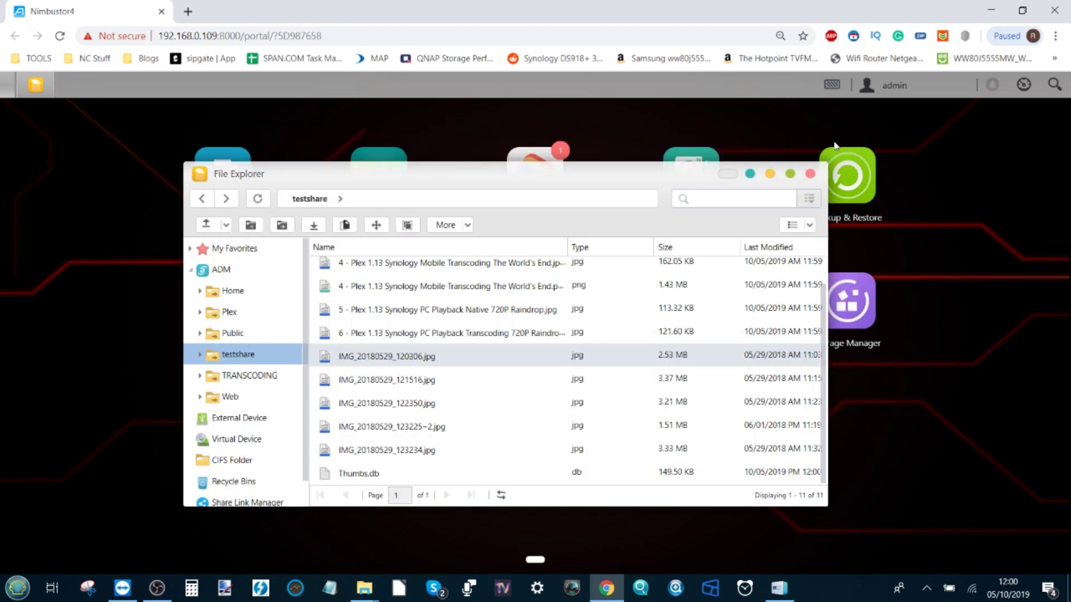
{"action": "left_click", "coordinate": [814, 173]}
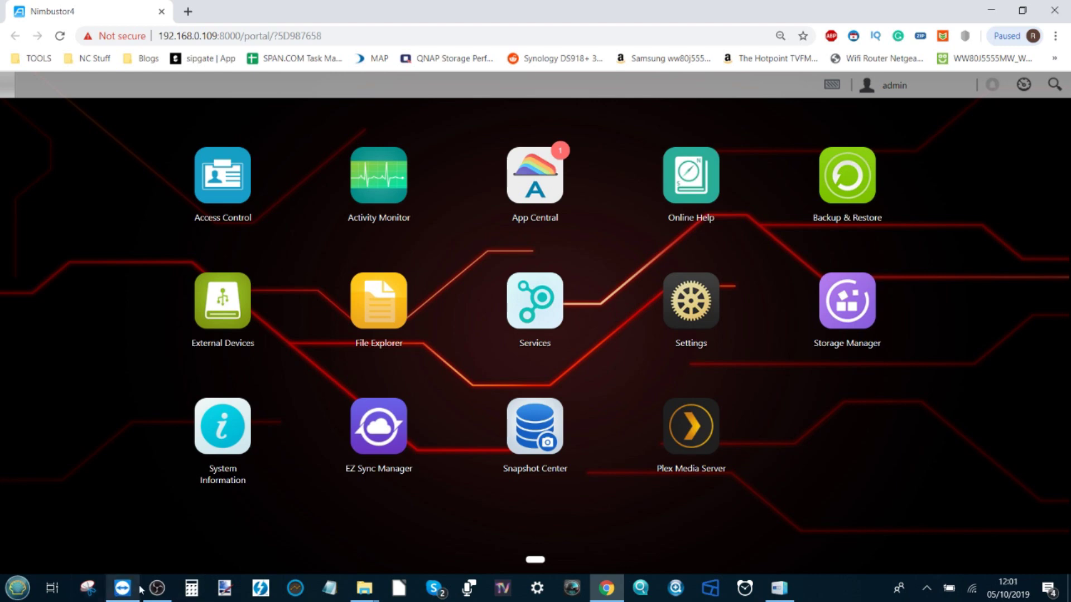
Leave the ADM app desktop clear with no windows open
{"action": "mouse_move", "coordinate": [141, 589]}
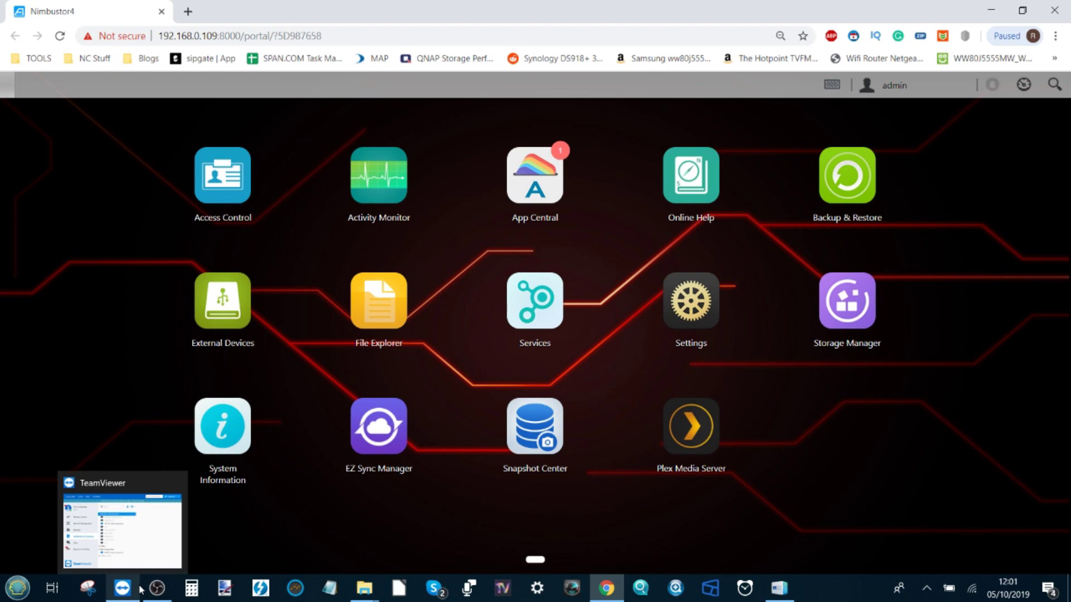